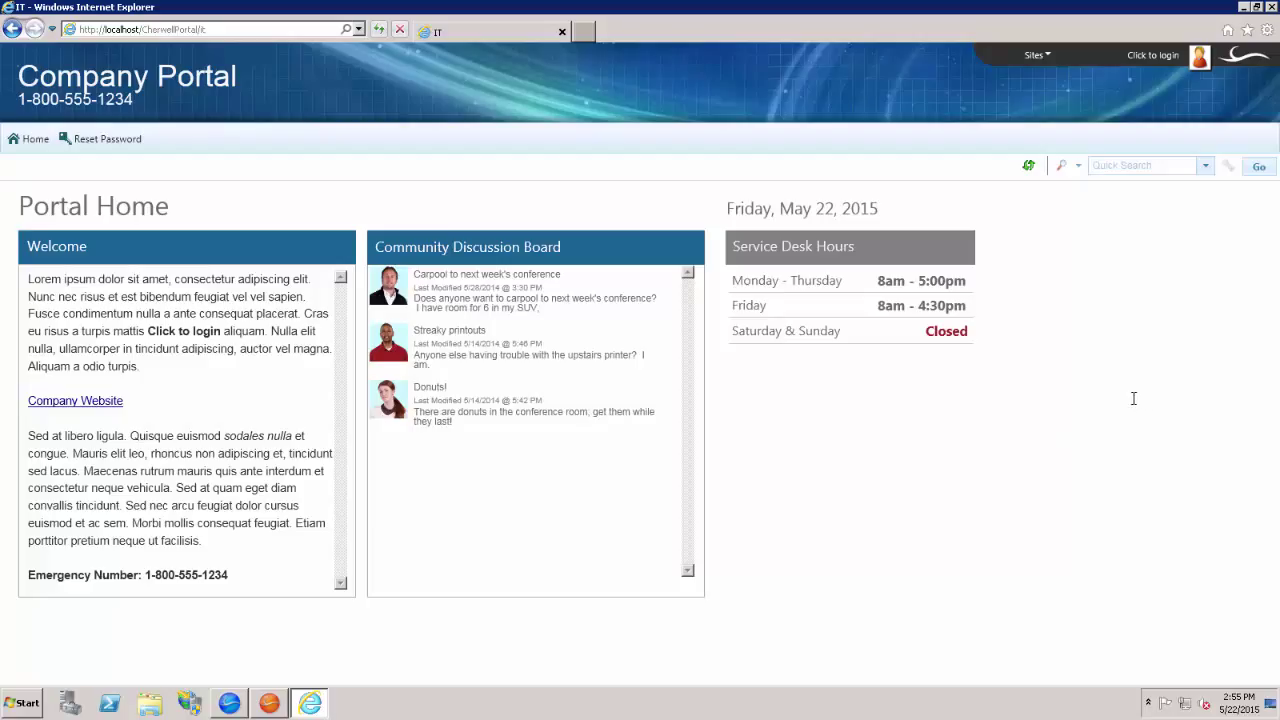
# Step: Sign in to the portal with the user name and password
pyautogui.click(1152, 57)
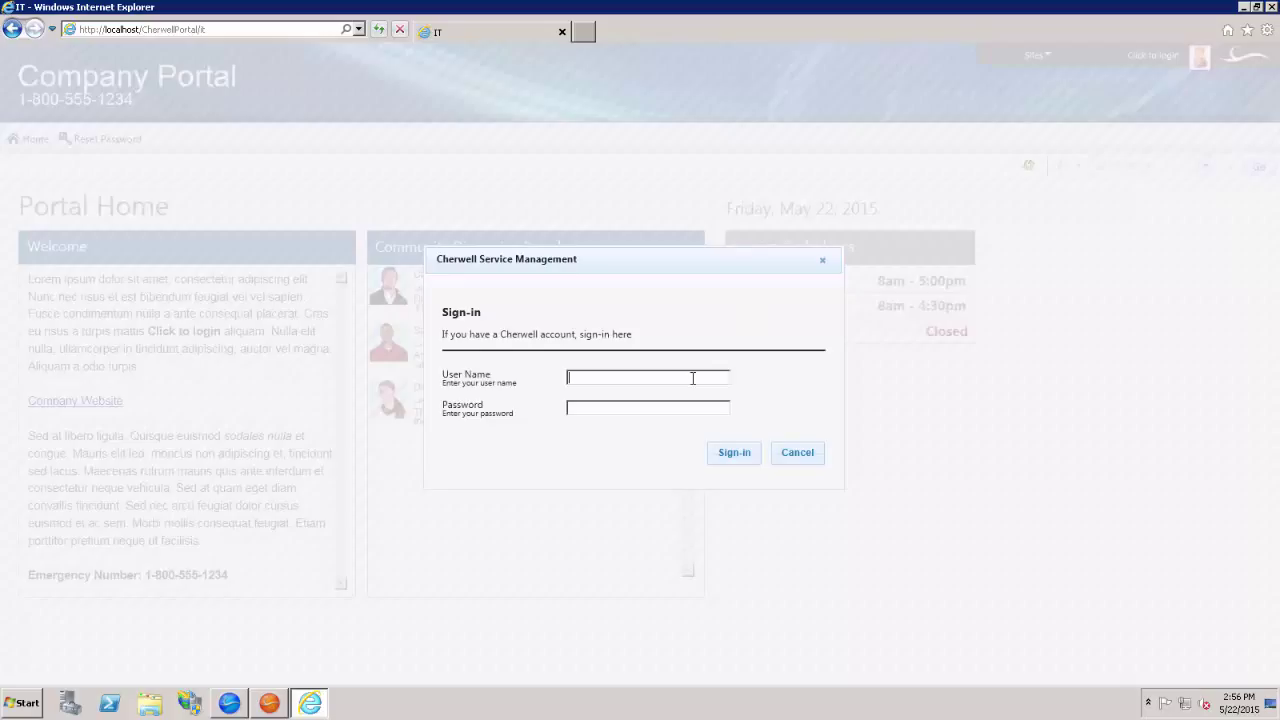
pyautogui.write('tra****')
pyautogui.press('Return')
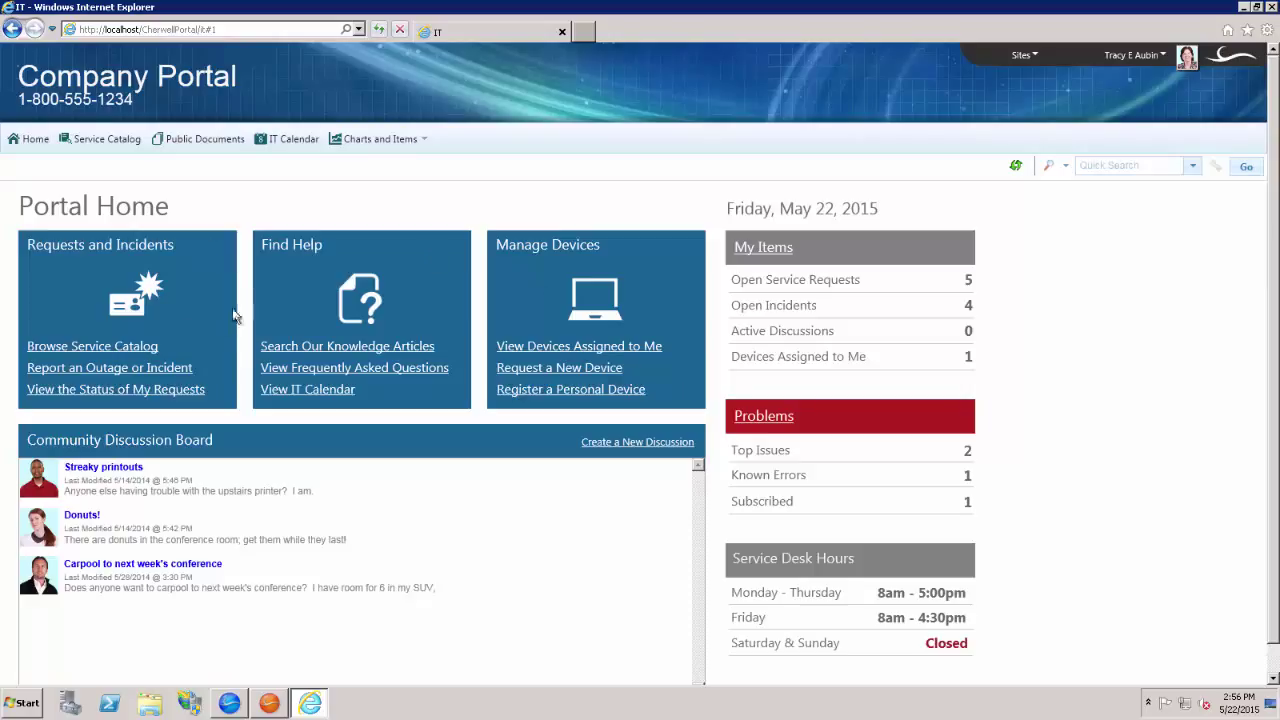
# Step: Search the knowledge articles for 'adobe' to list the 70 matches
pyautogui.click(286, 346)
pyautogui.click(340, 284)
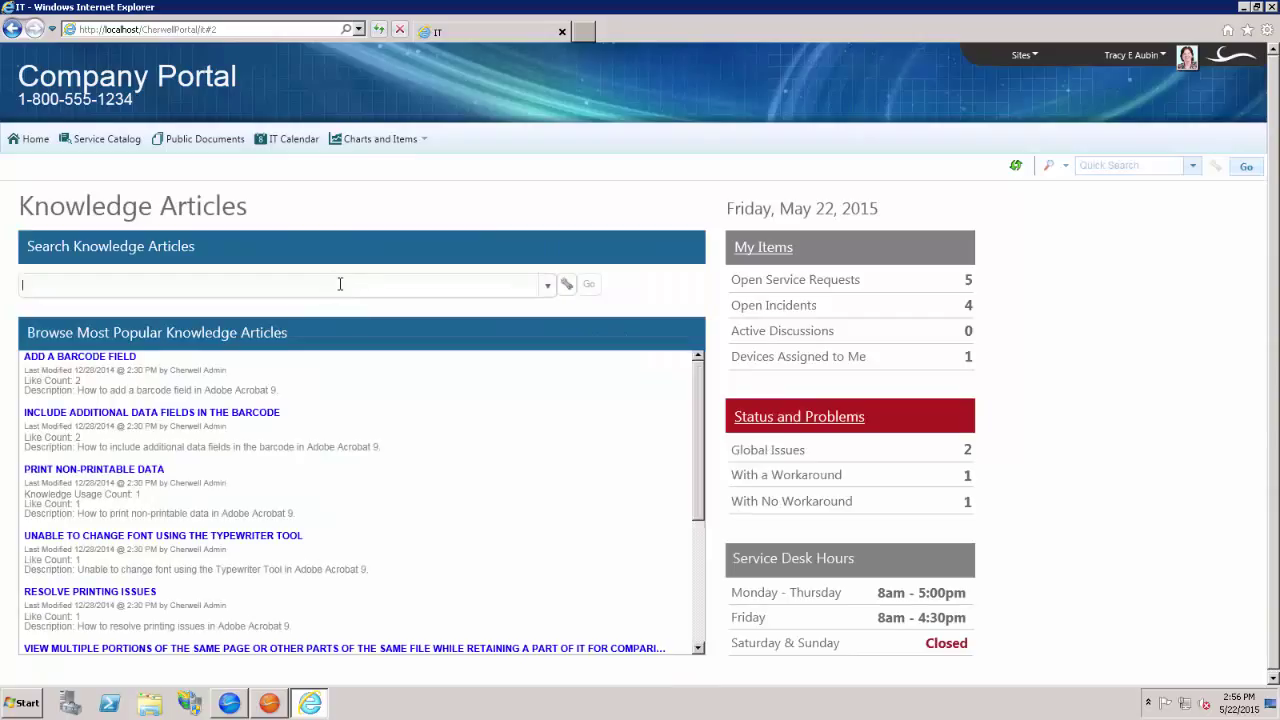
pyautogui.write('adobe')
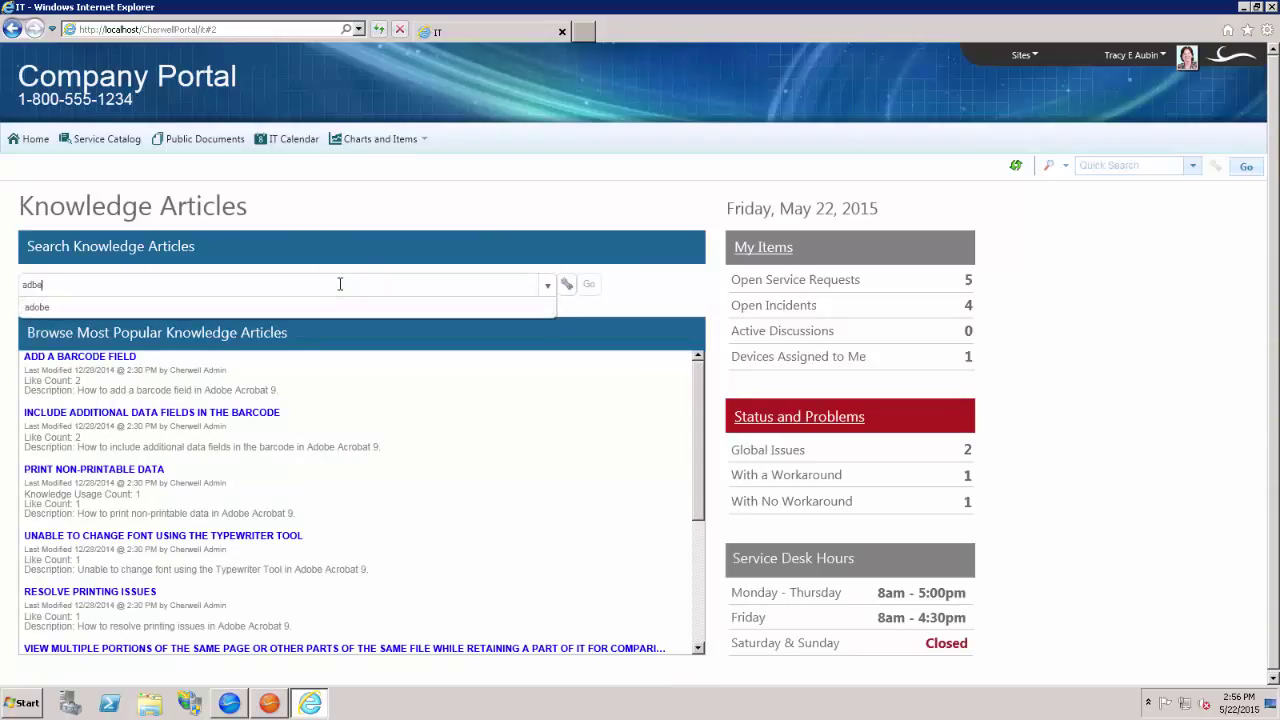
pyautogui.press('BackSpace')
pyautogui.write('o')
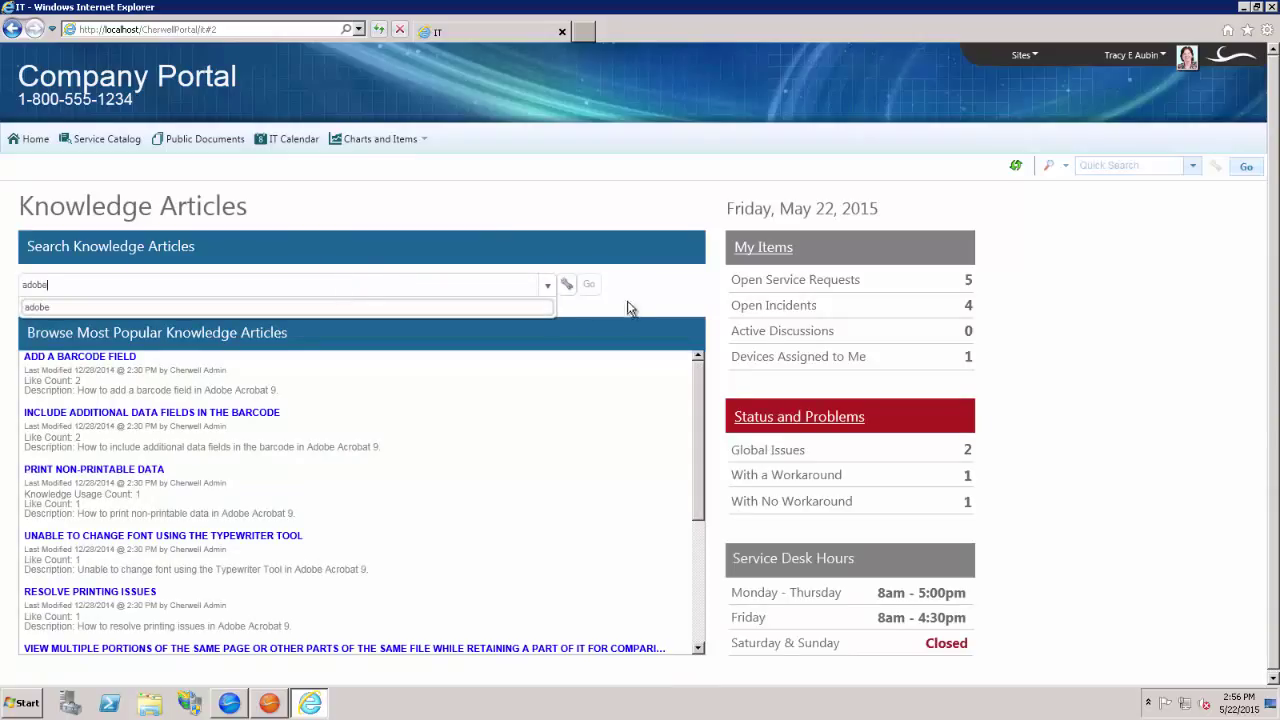
pyautogui.click(588, 284)
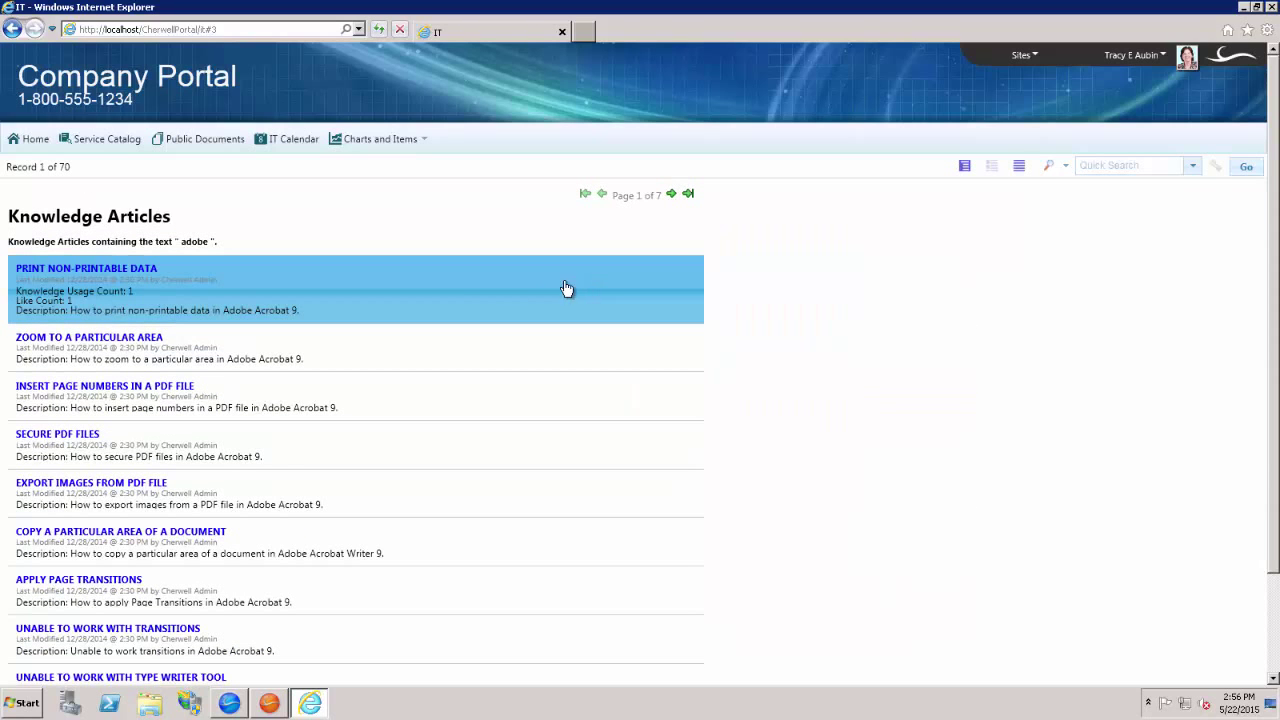
# Step: Read How To Article 10025, PRINT NON-PRINTABLE DATA, then go back to Portal Home
pyautogui.click(117, 270)
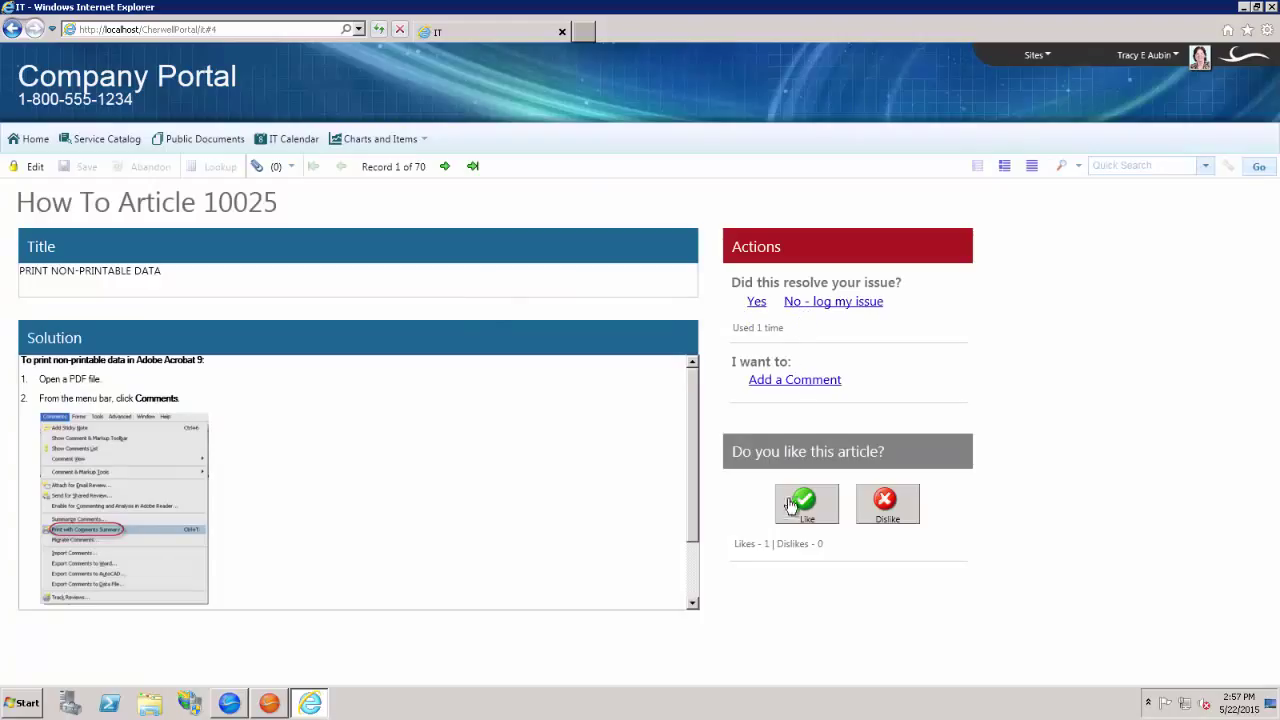
pyautogui.click(886, 505)
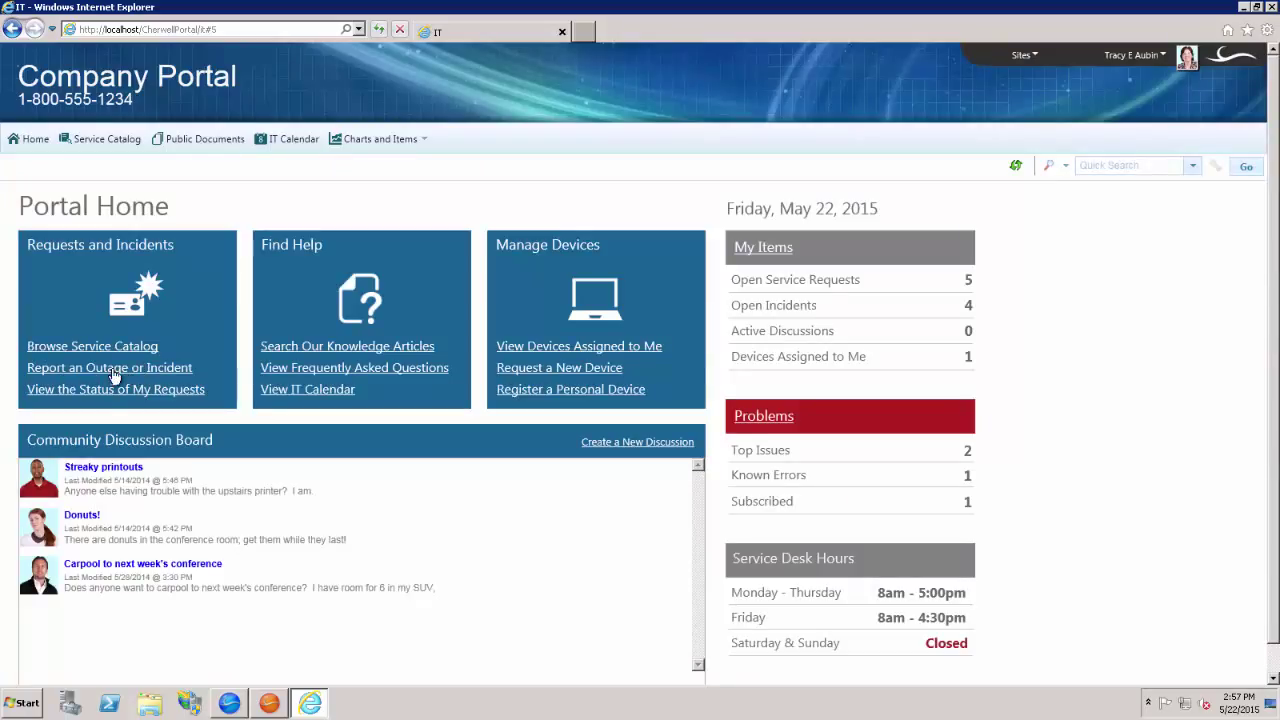
# Step: Report a 'Can't print' incident, answering No to both impact questions, and submit it
pyautogui.click(112, 368)
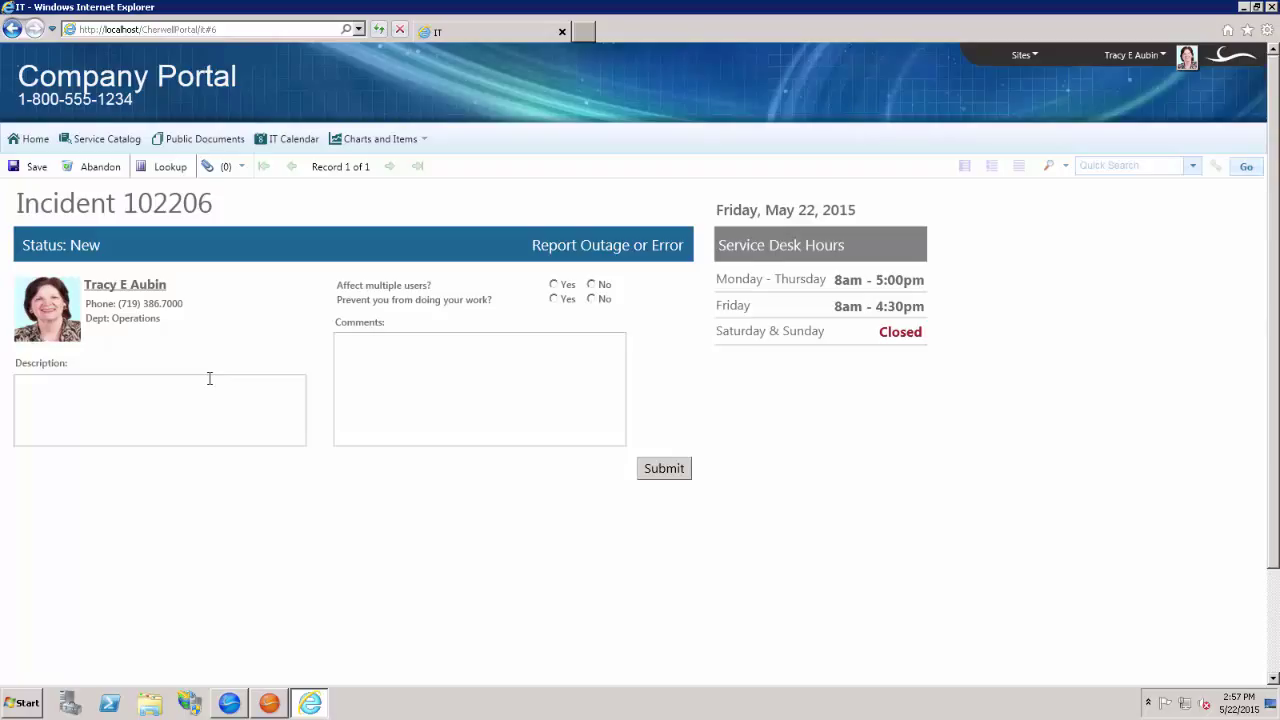
pyautogui.click(206, 406)
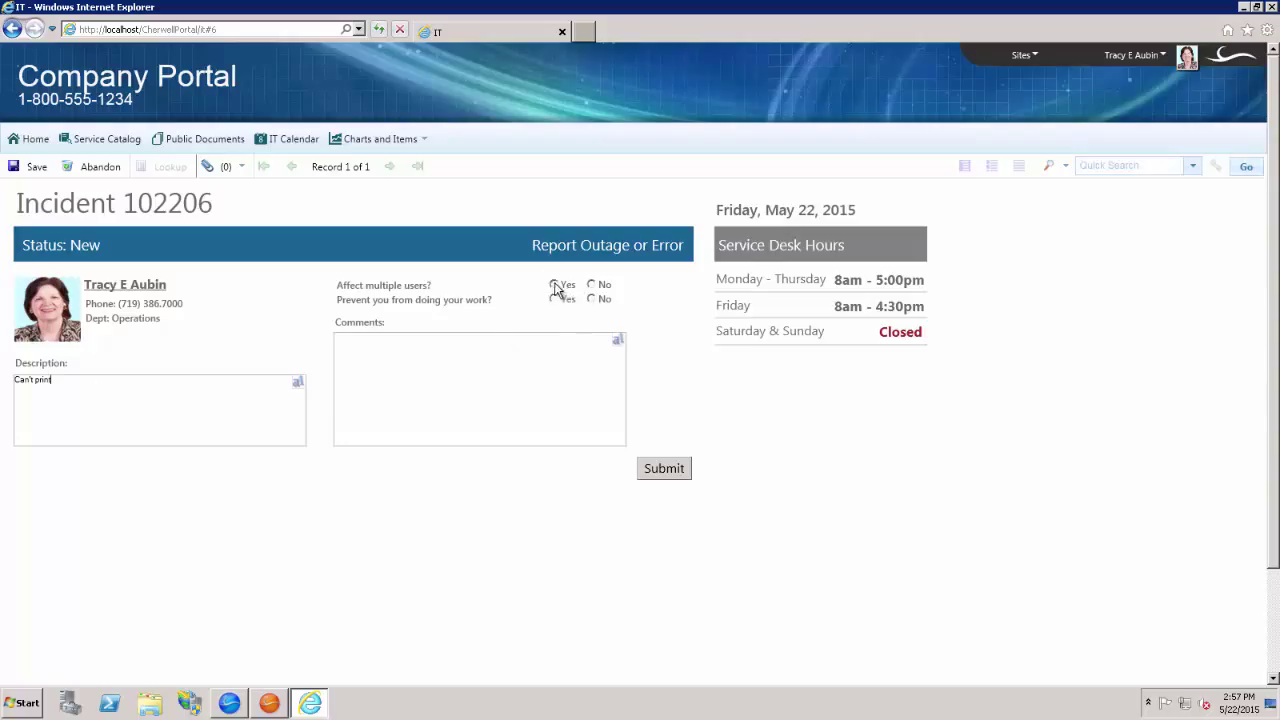
pyautogui.click(591, 285)
pyautogui.click(590, 299)
pyautogui.click(527, 397)
pyautogui.click(654, 476)
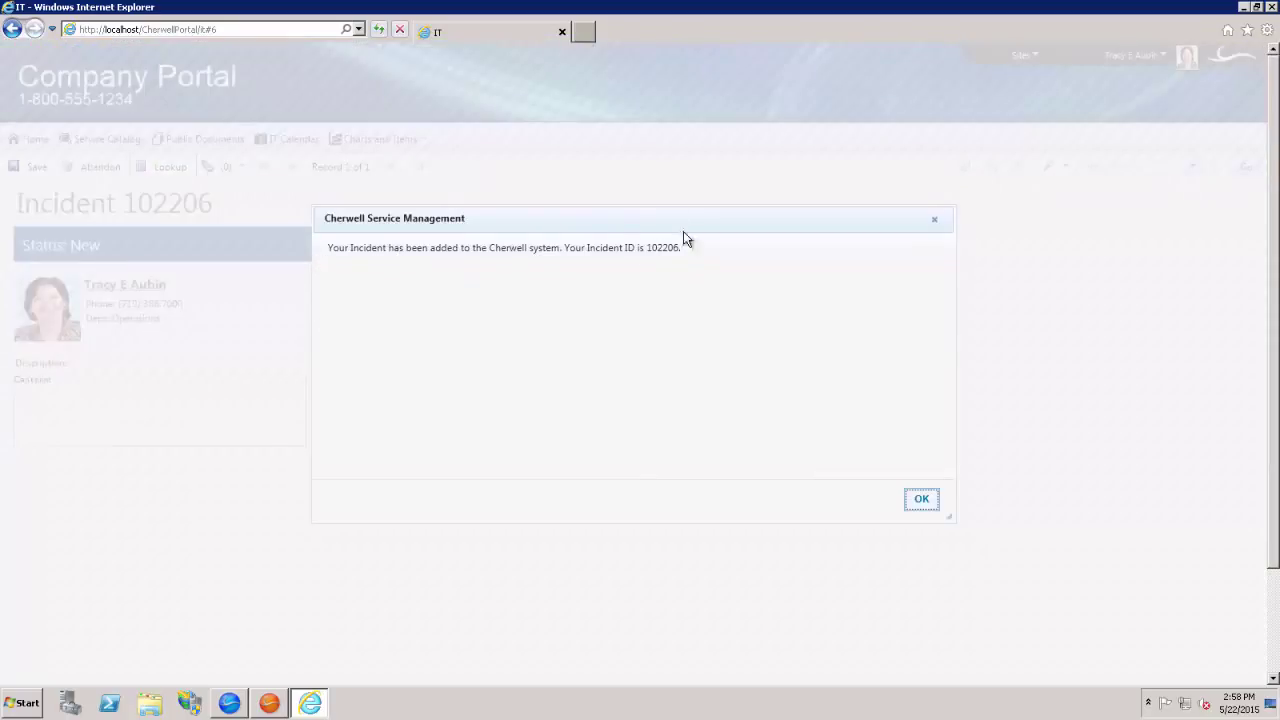
# Step: Find incident 102206 among the five open incidents, open it, then return Home
pyautogui.click(920, 499)
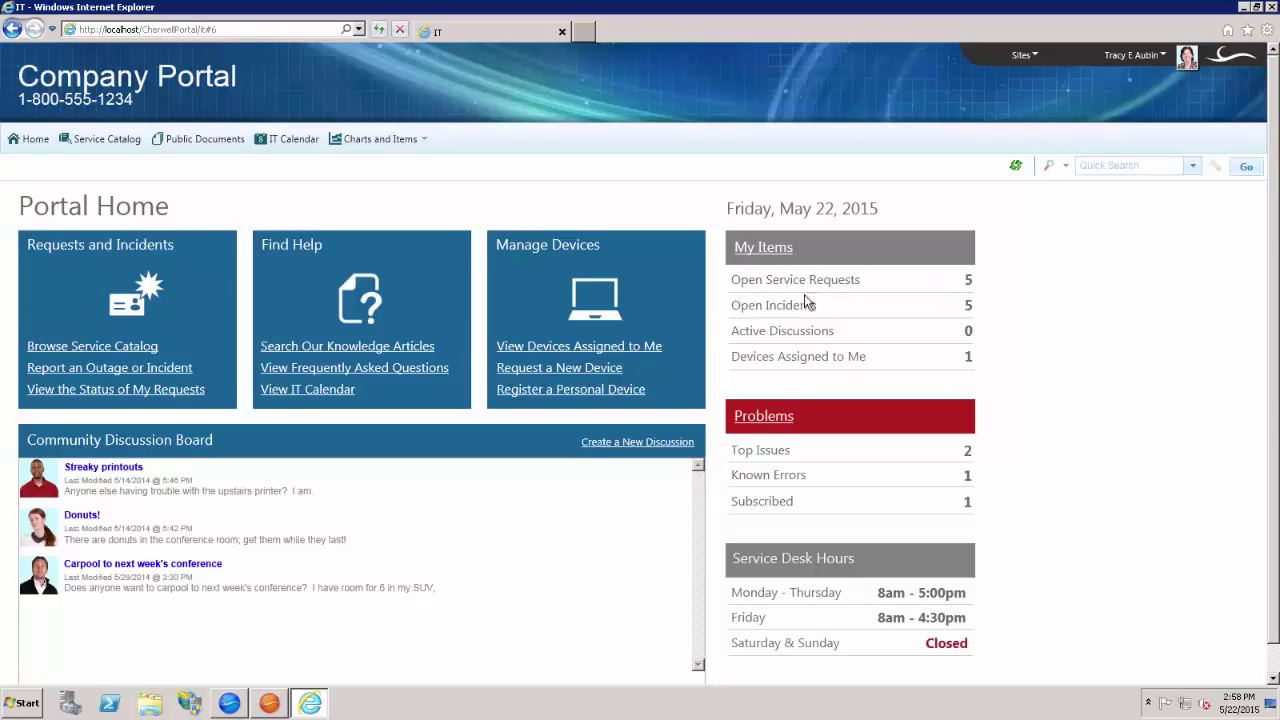
pyautogui.click(968, 309)
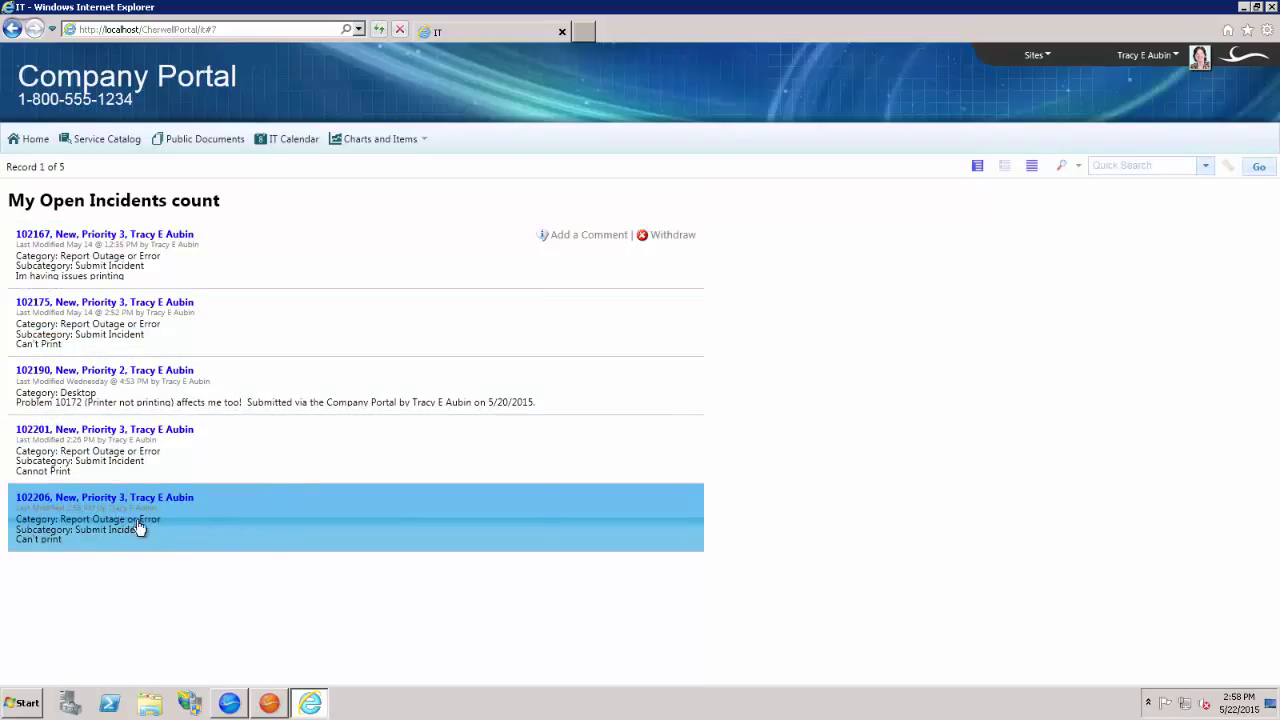
pyautogui.click(418, 504)
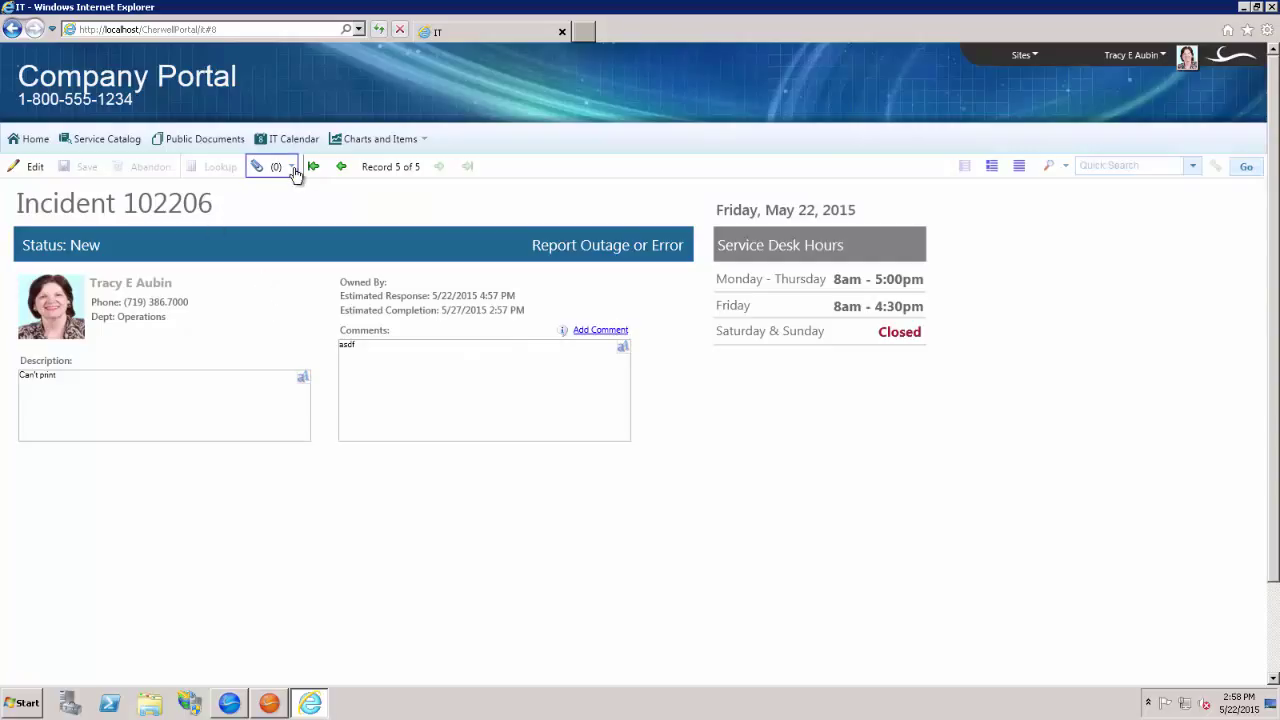
pyautogui.click(32, 140)
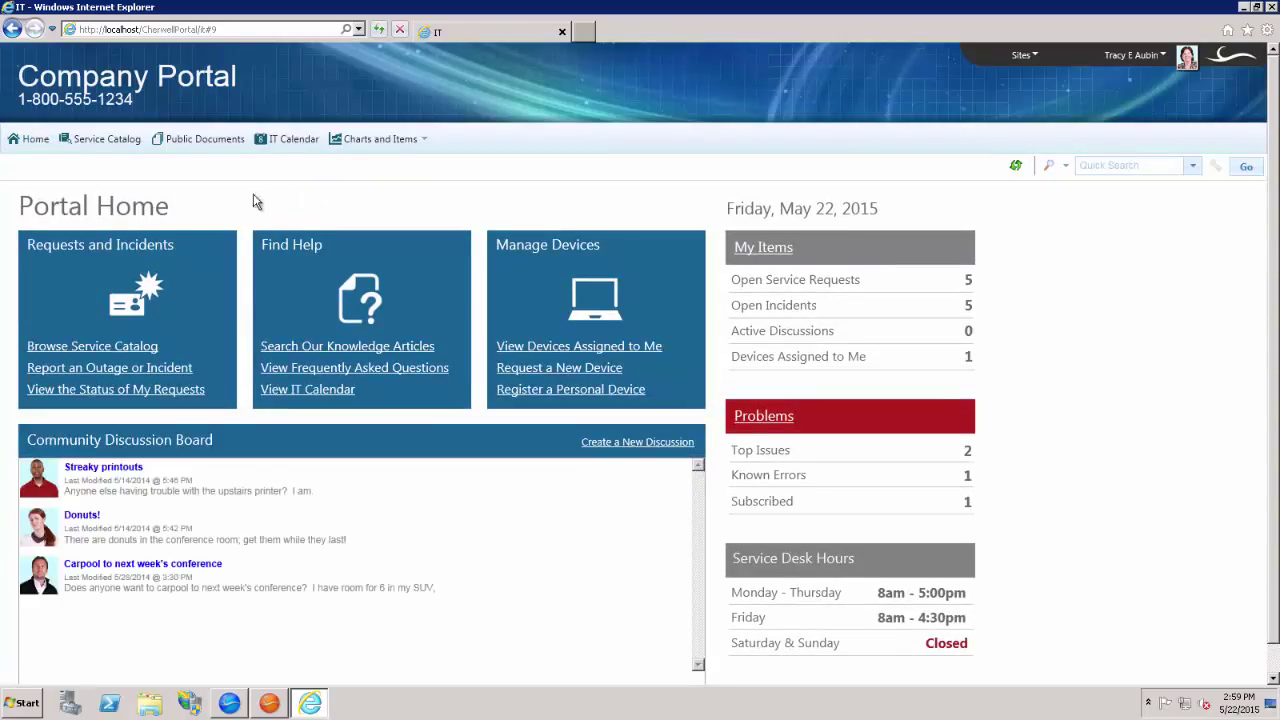
# Step: Browse the Service Catalog to the Employee Support Add/Change options
pyautogui.click(108, 139)
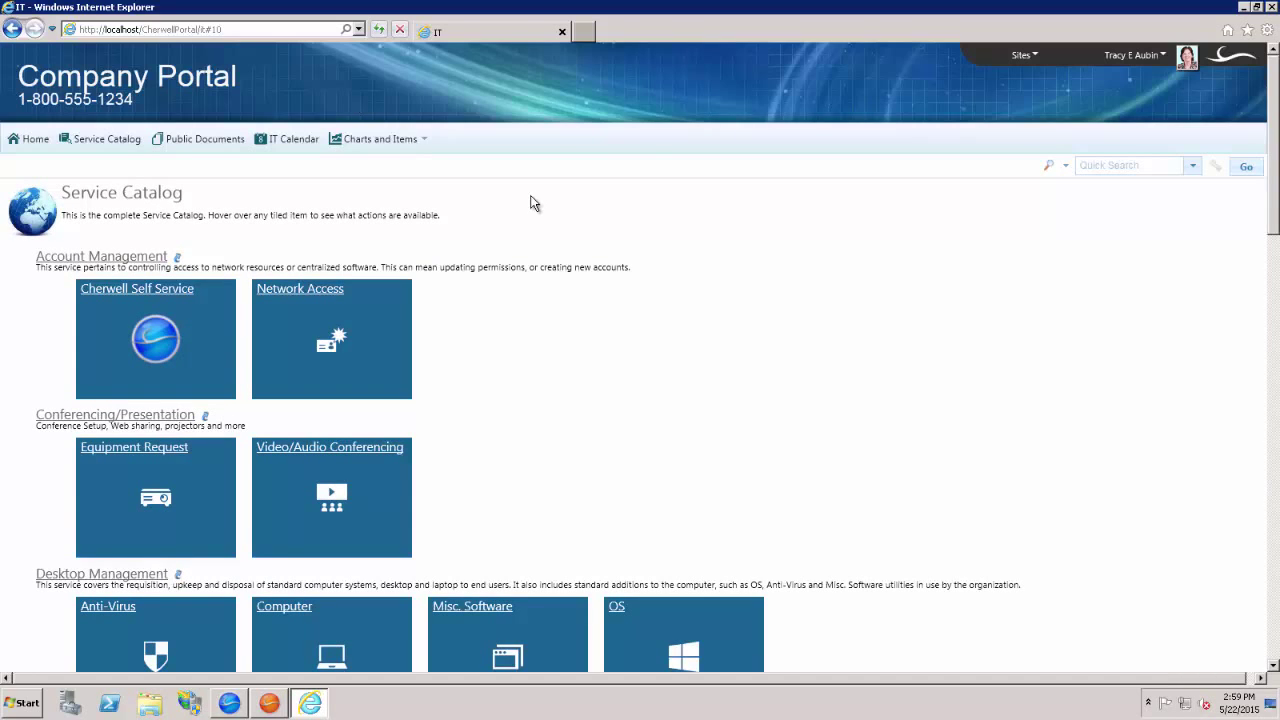
pyautogui.scroll(-1, 588, 230)
pyautogui.scroll(-3, 588, 231)
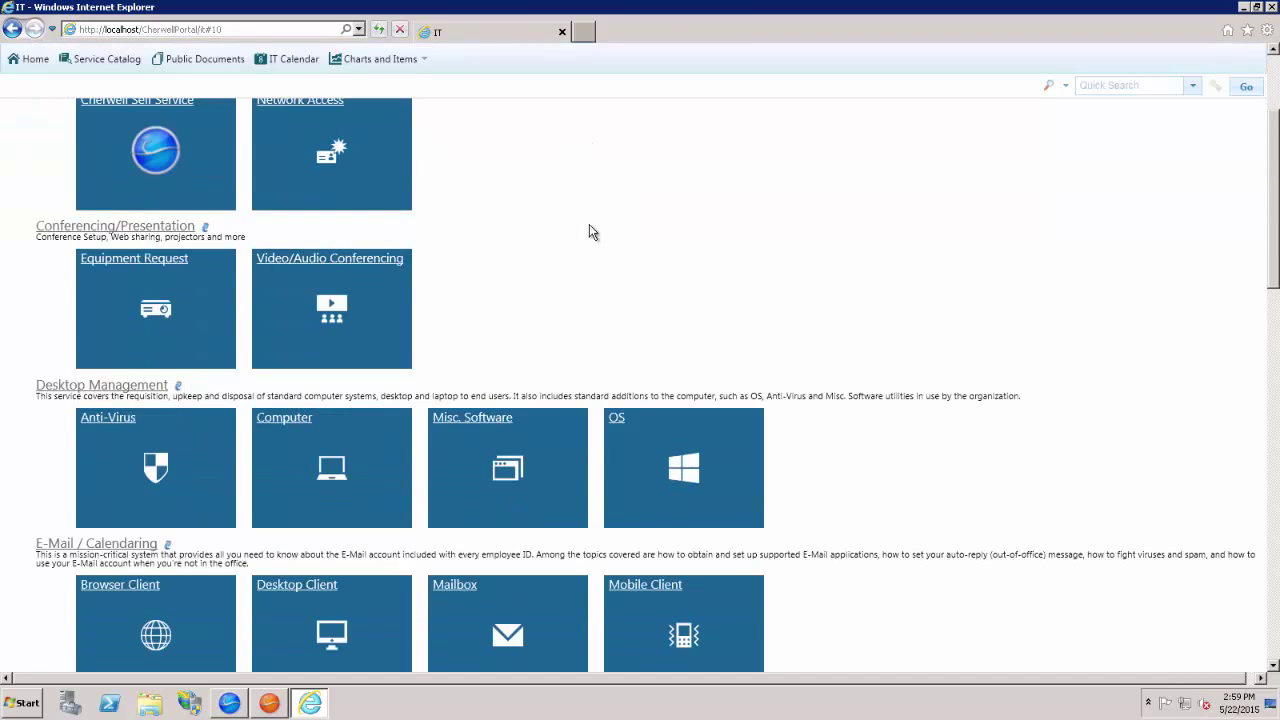
pyautogui.scroll(-1, 852, 236)
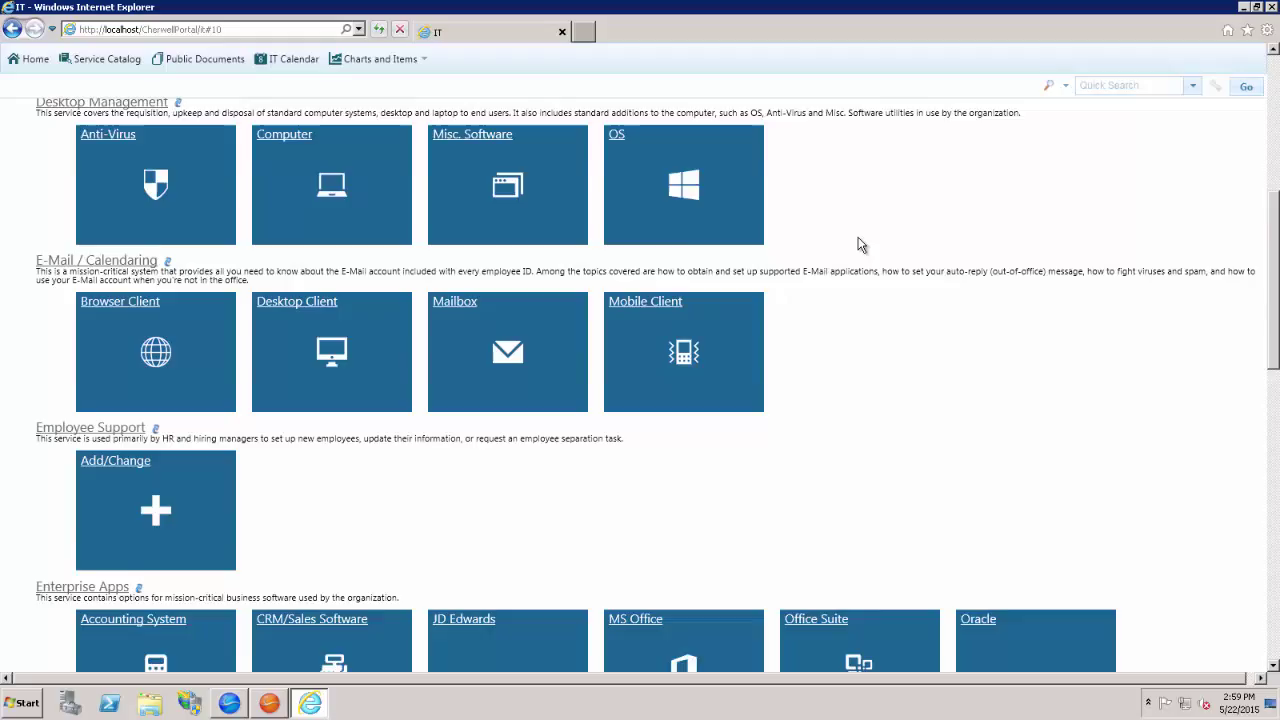
pyautogui.scroll(-1, 860, 236)
pyautogui.scroll(-1, 866, 241)
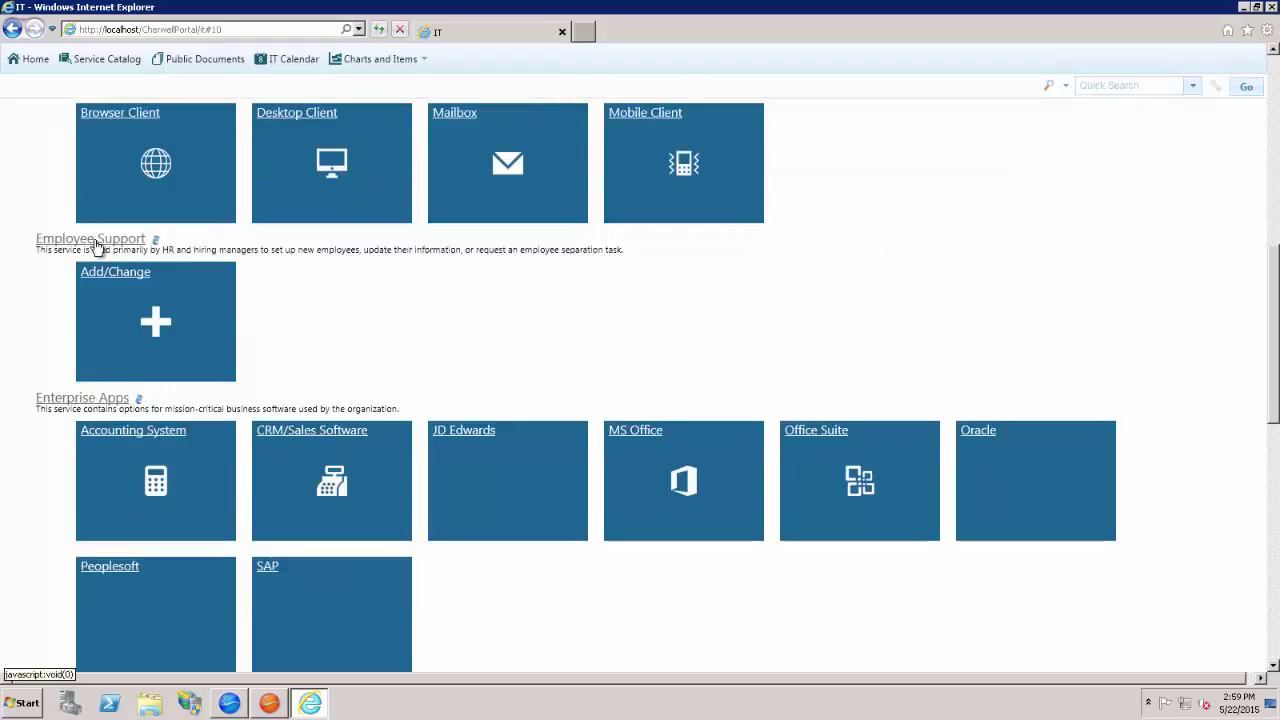
pyautogui.moveTo(120, 272)
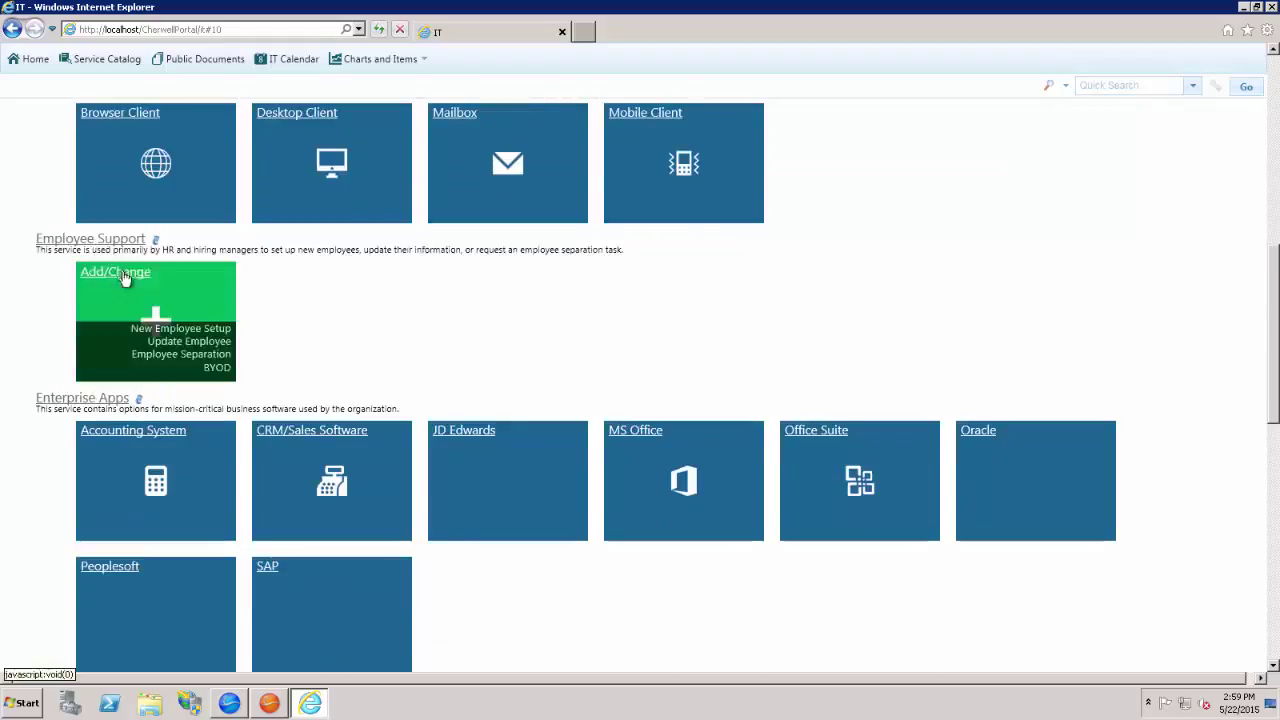
# Step: Start a New Employee Setup request with the new hire's name and Full Time status
pyautogui.click(212, 333)
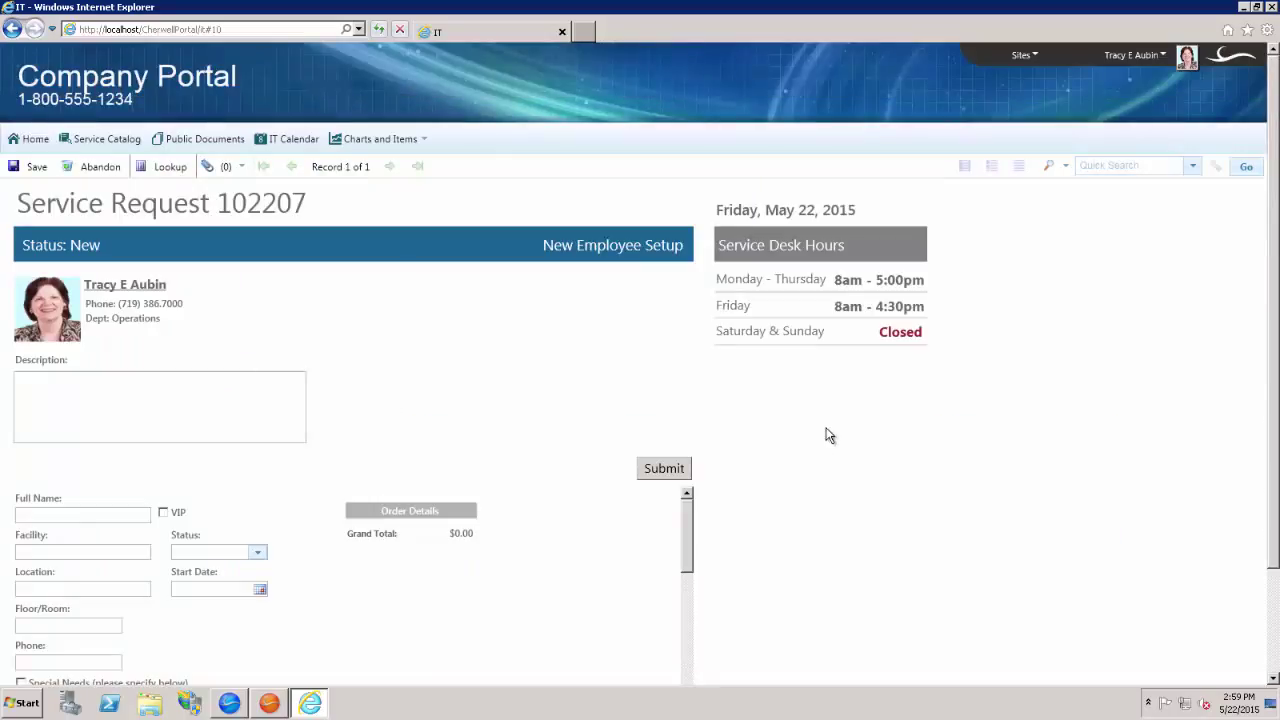
pyautogui.scroll(-2, 870, 440)
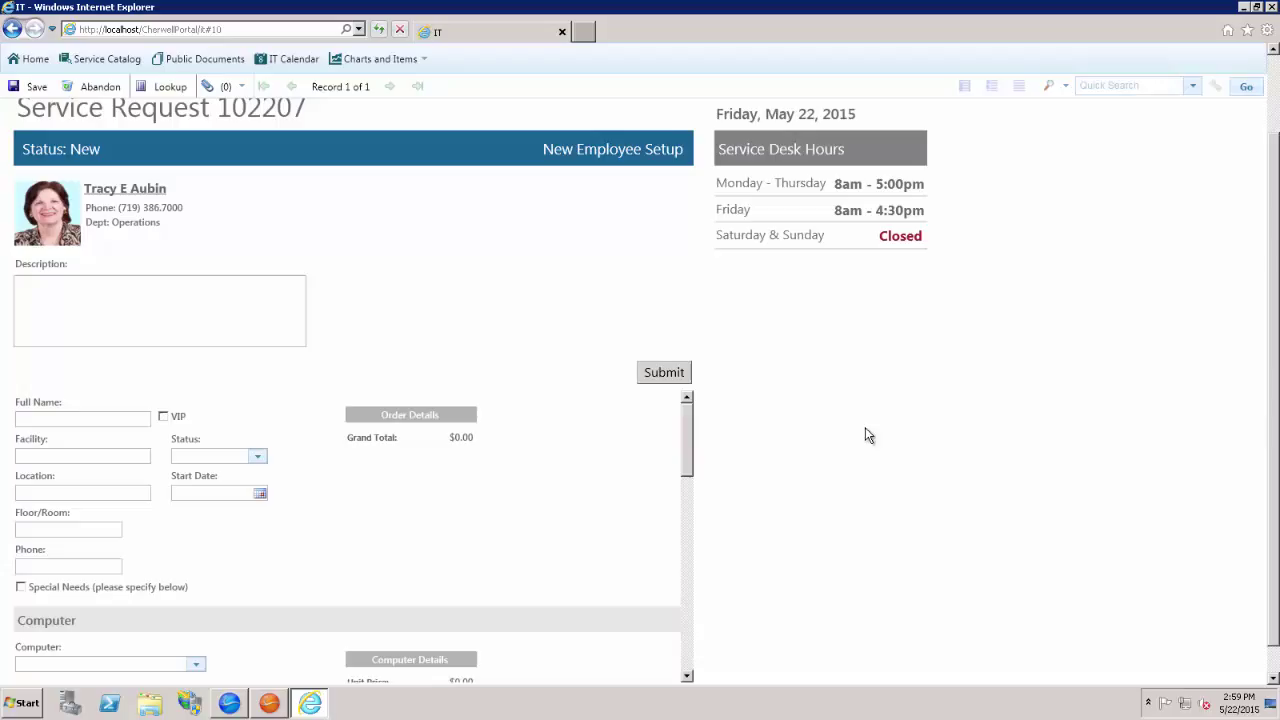
pyautogui.scroll(-1, 975, 433)
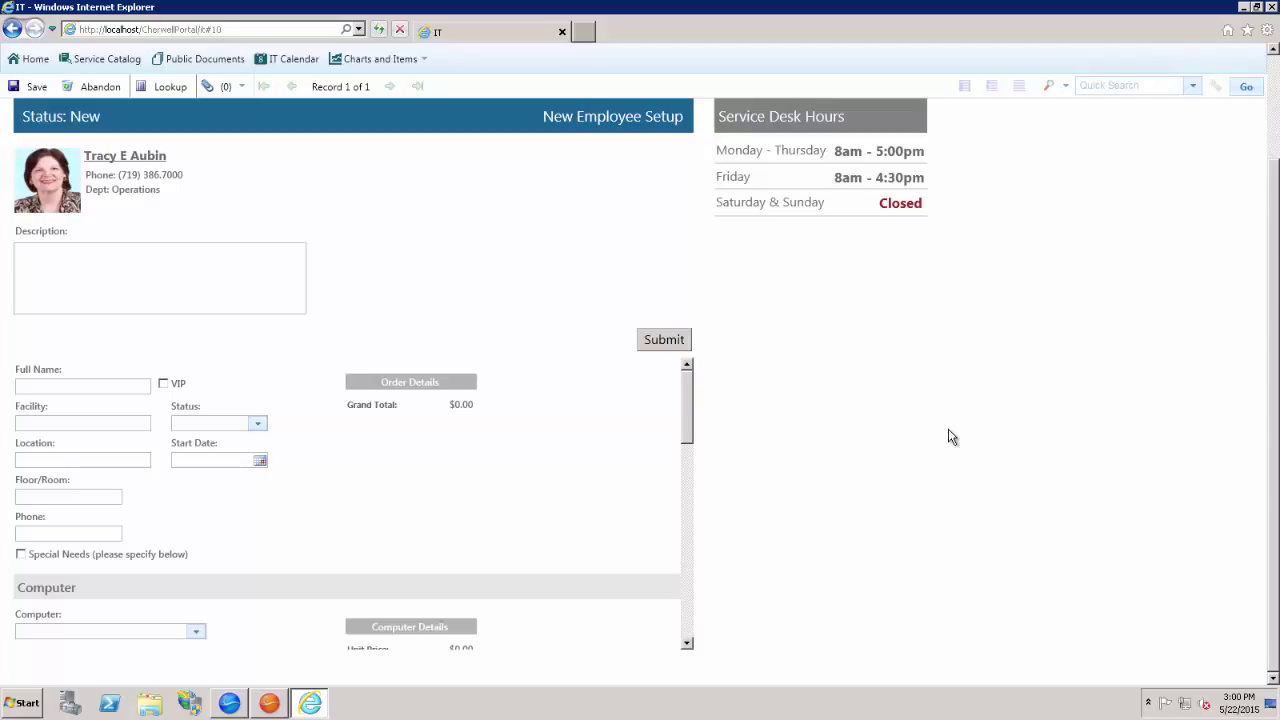
pyautogui.scroll(-3, 125, 383)
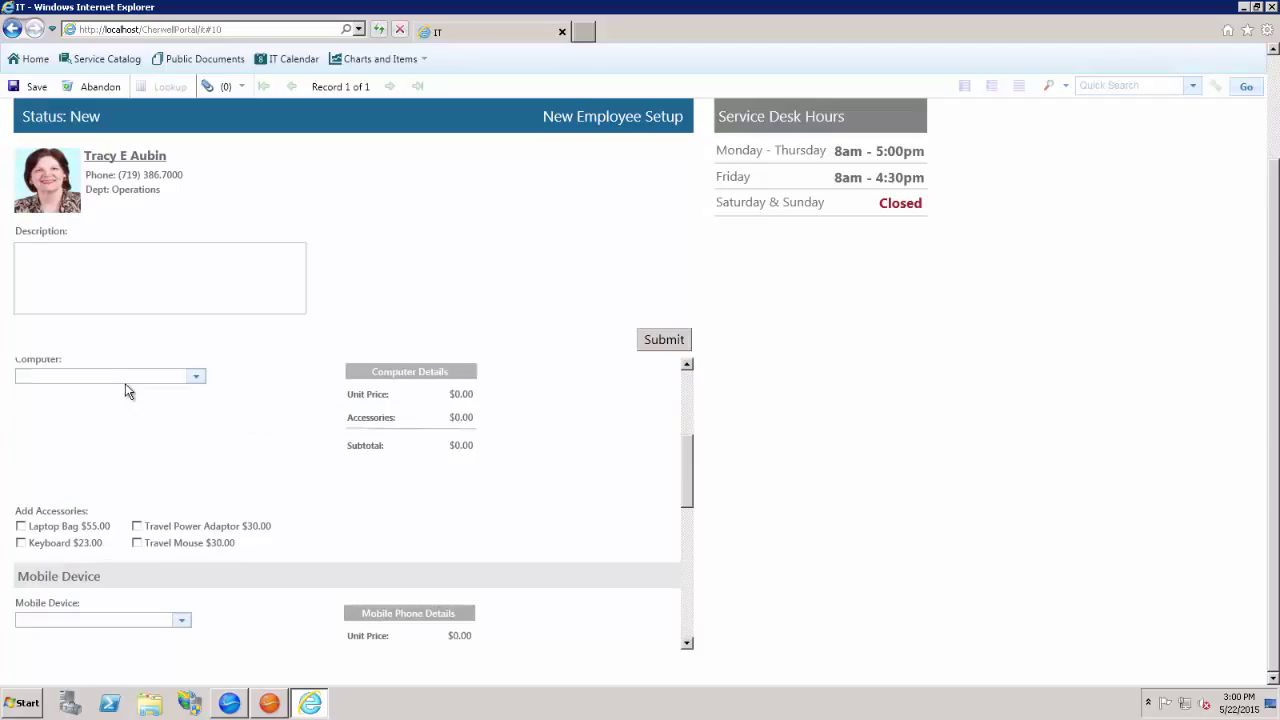
pyautogui.scroll(3, 688, 452)
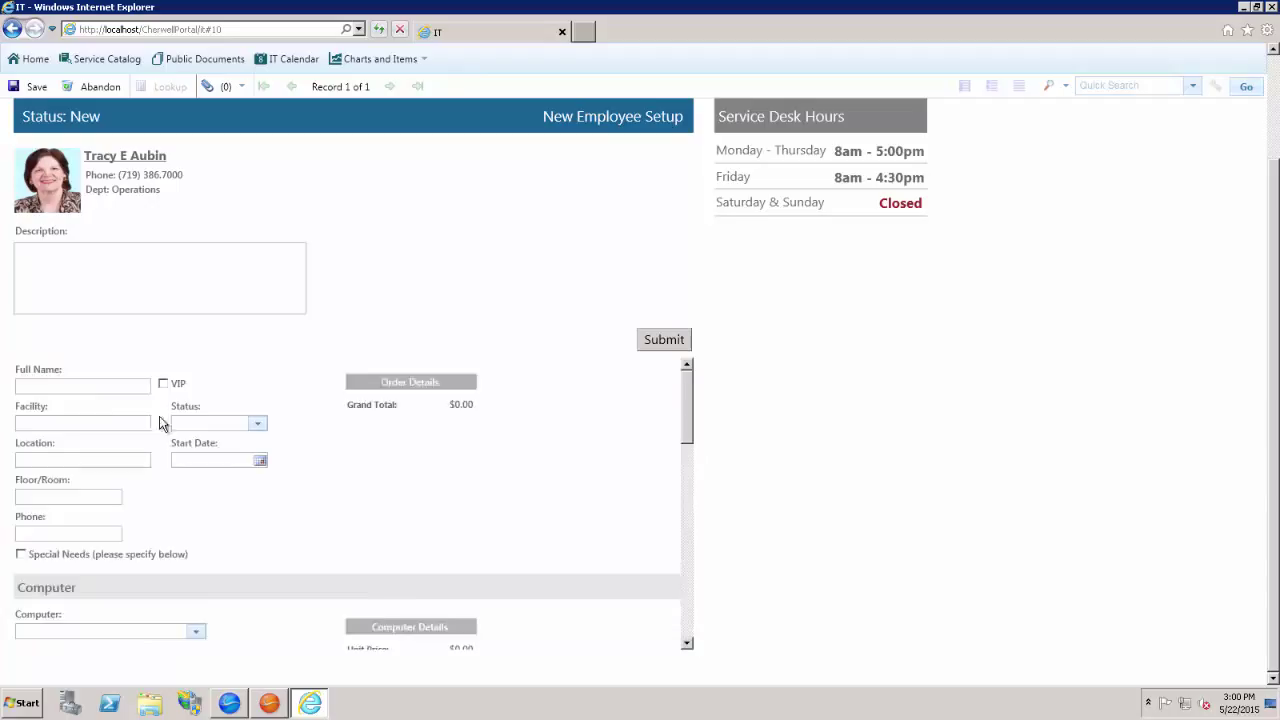
pyautogui.click(119, 420)
pyautogui.write('John')
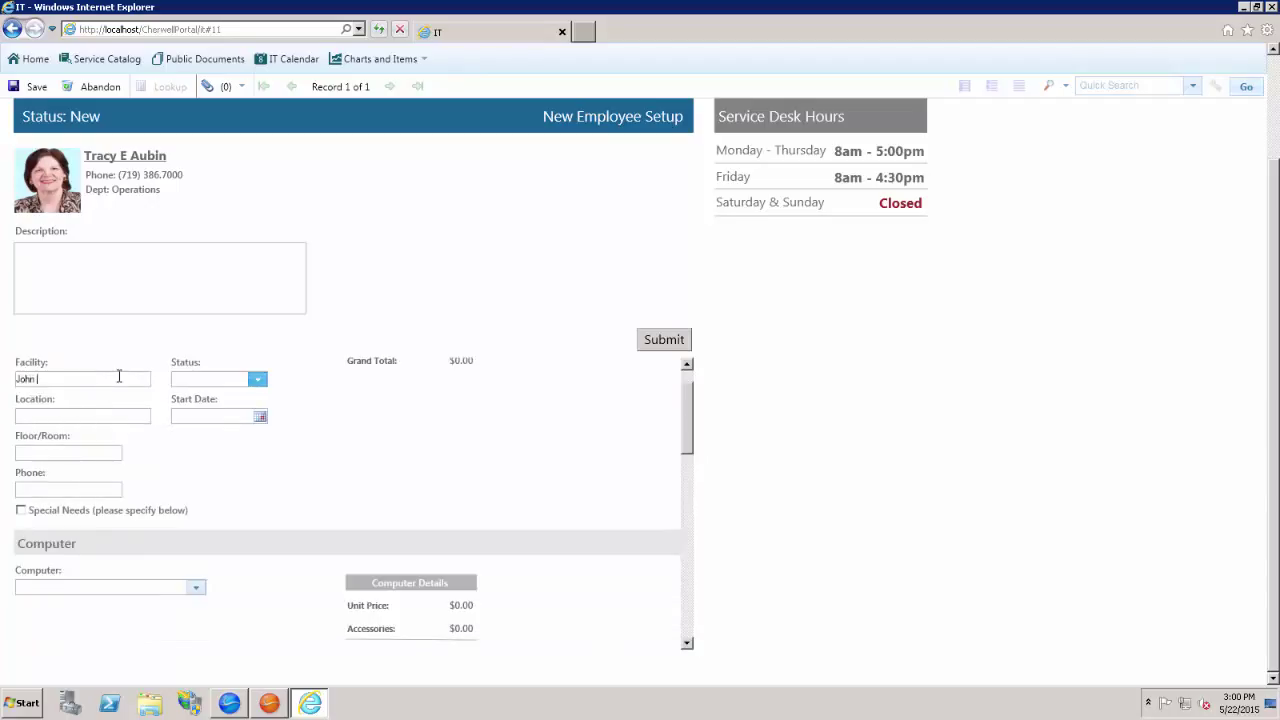
pyautogui.write(' Doe')
pyautogui.click(257, 379)
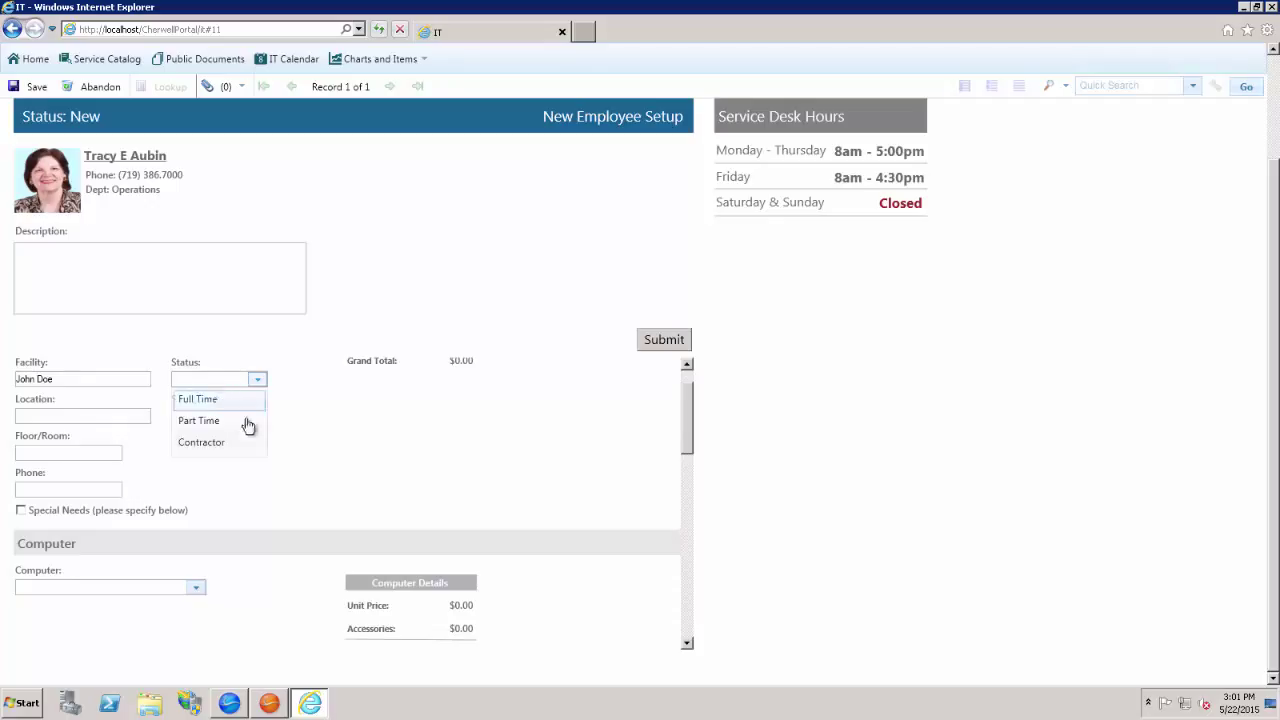
pyautogui.click(242, 410)
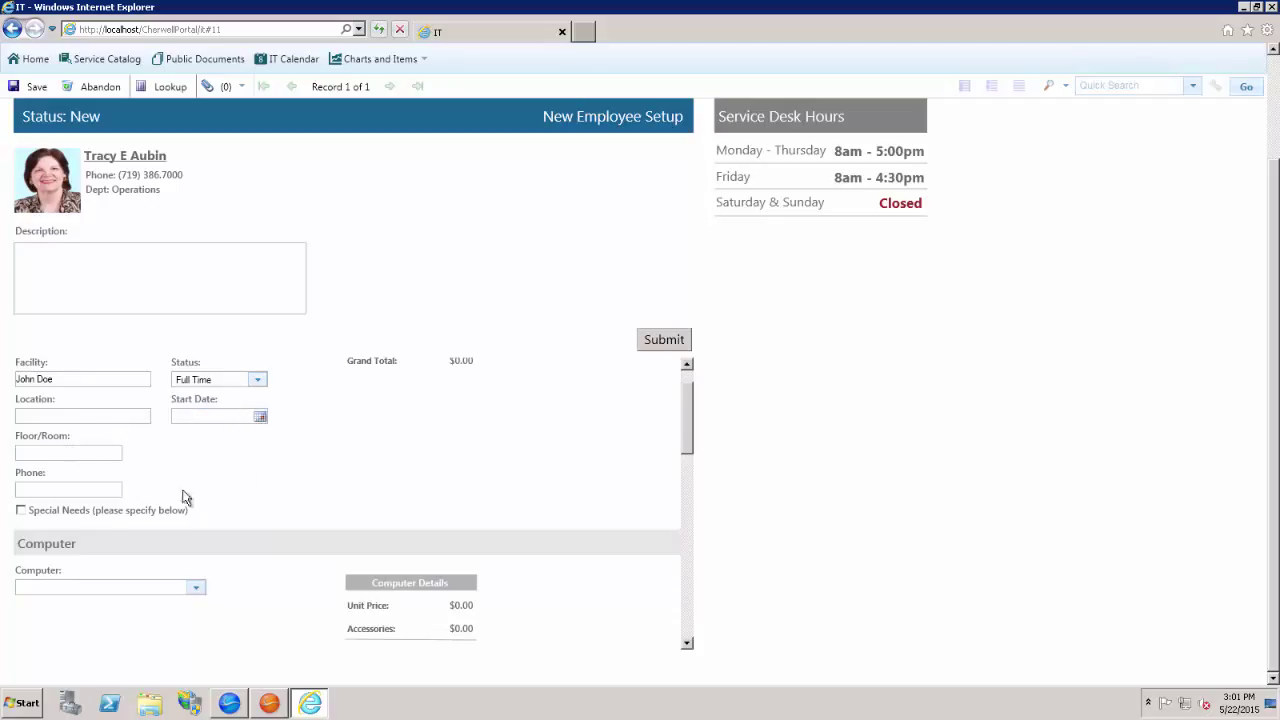
# Step: Order an OptiPlex 9010 Desktop, Laptop Bag, Travel Mouse and iPad with Retina Display
pyautogui.scroll(-2, 418, 522)
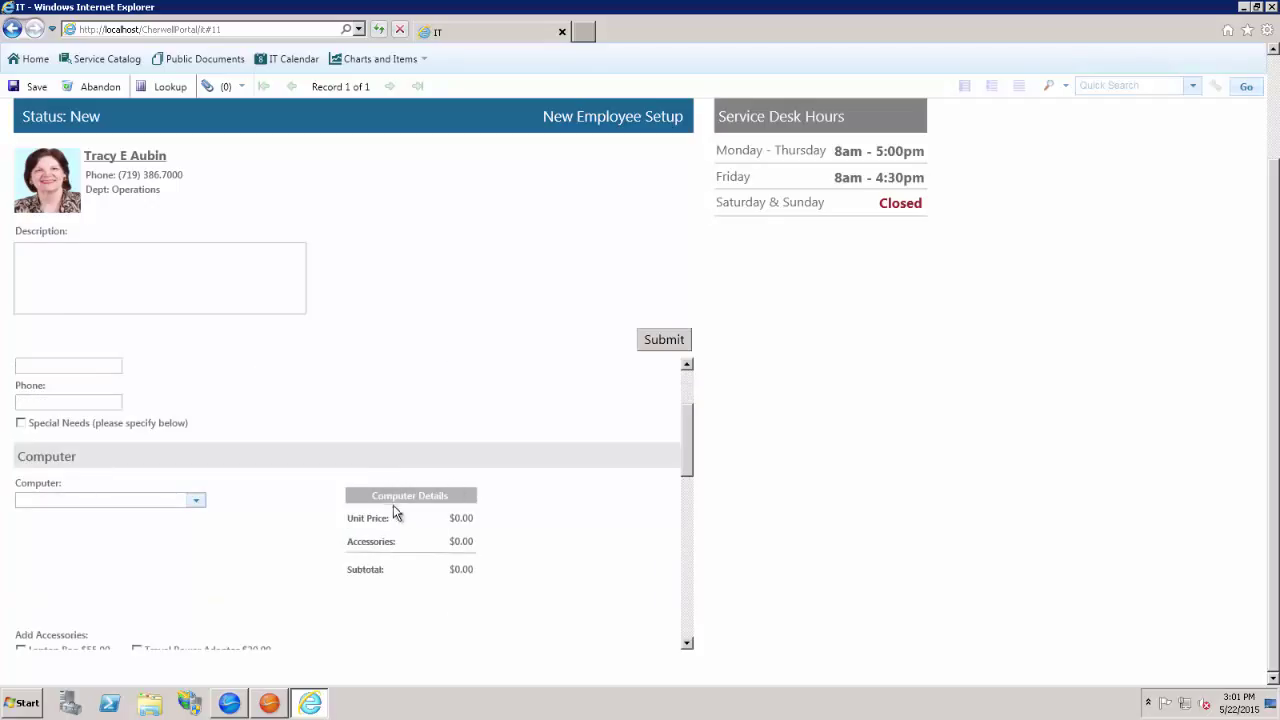
pyautogui.scroll(-1, 172, 510)
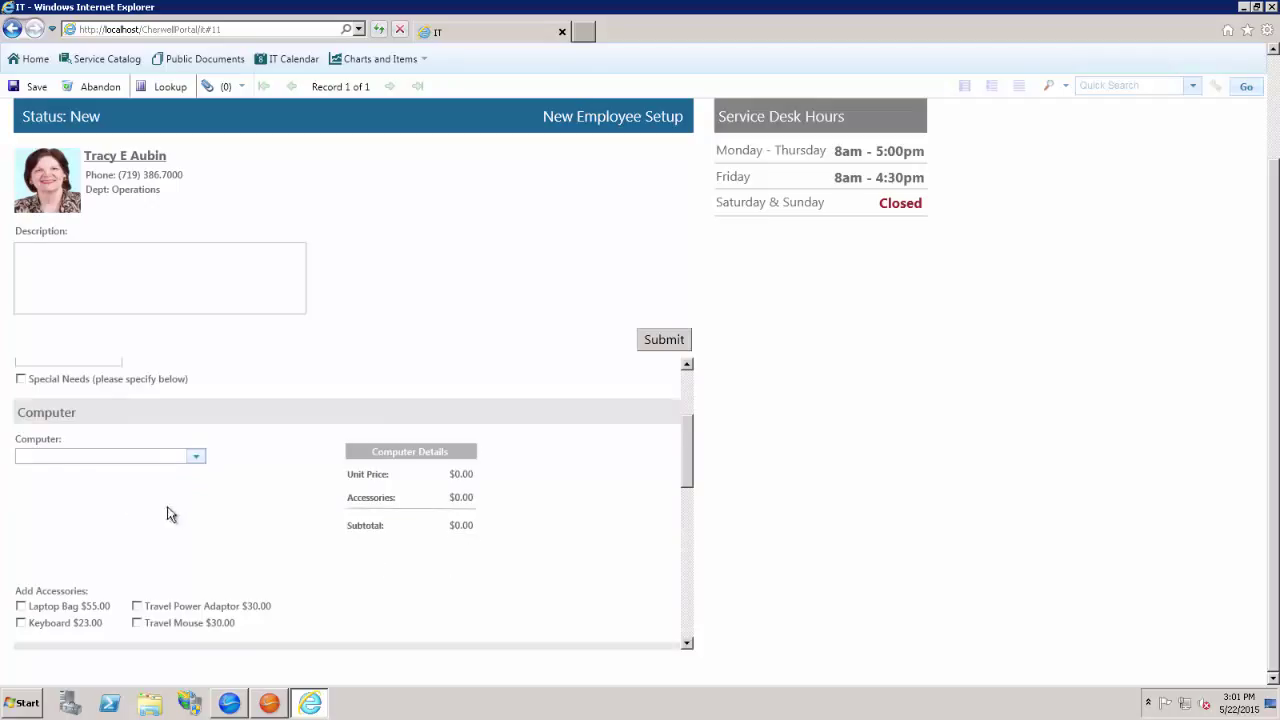
pyautogui.click(197, 458)
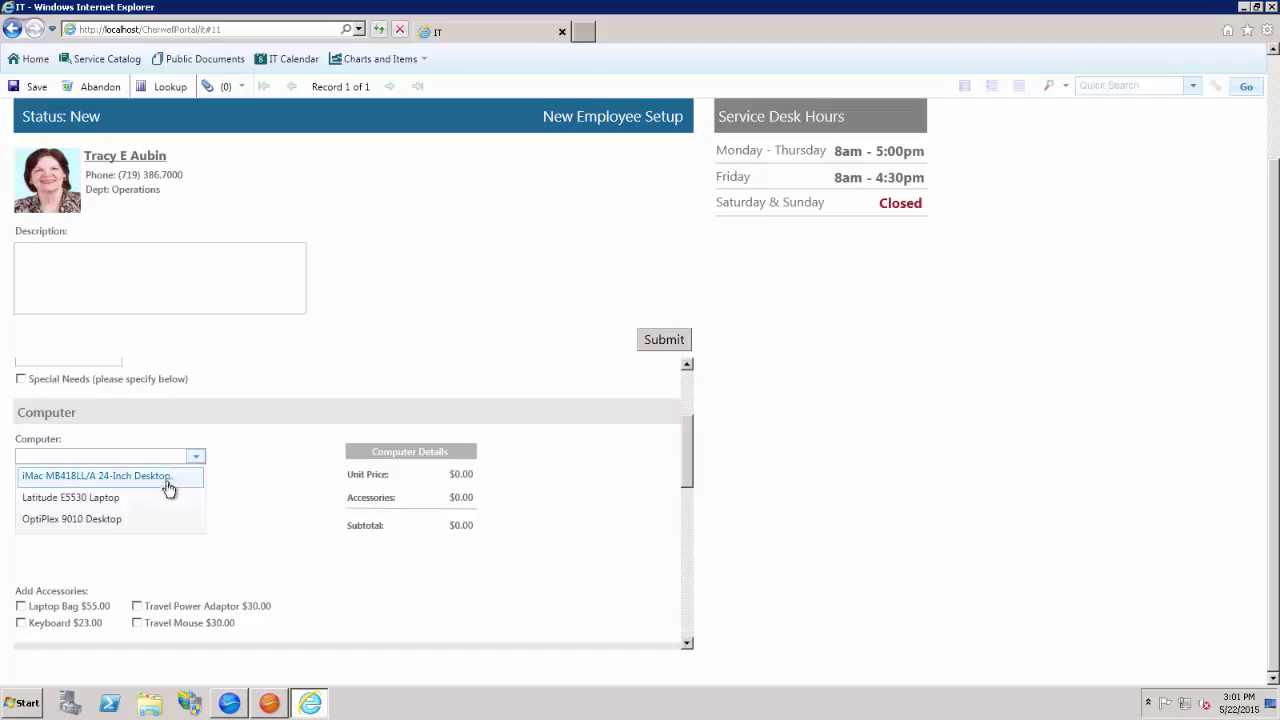
pyautogui.click(120, 519)
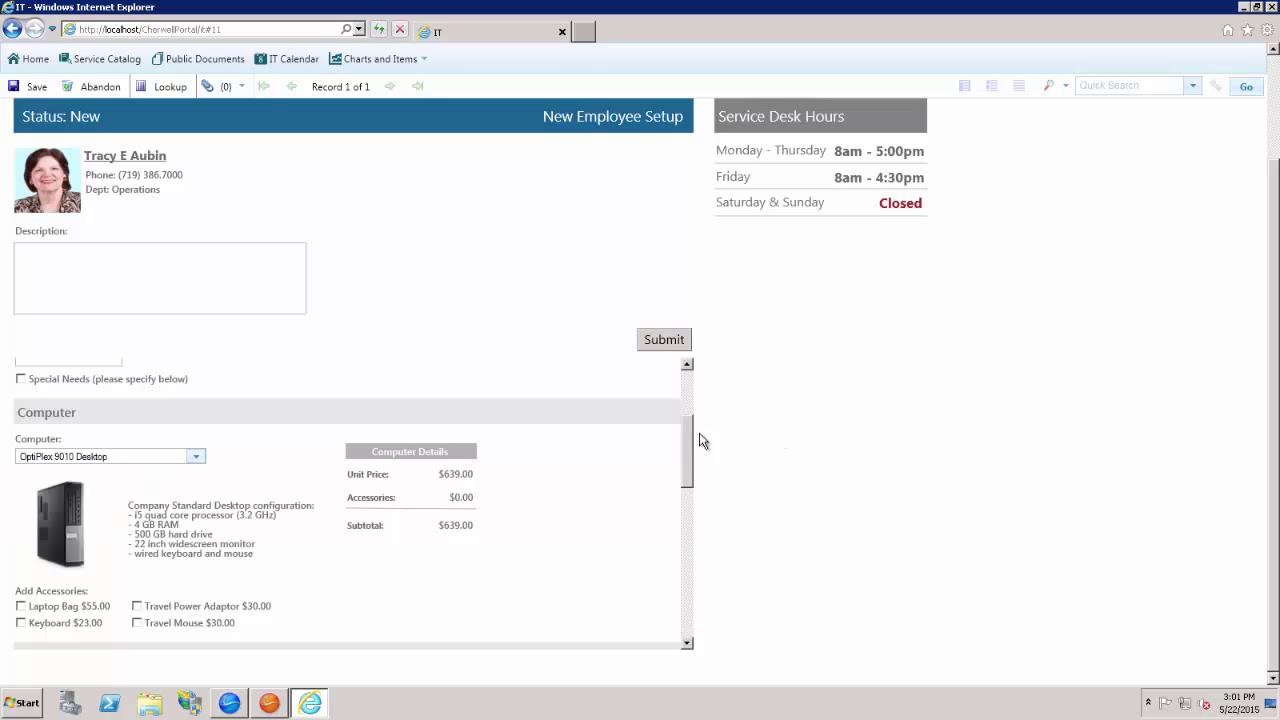
pyautogui.moveTo(687, 484); pyautogui.dragTo(688, 526)
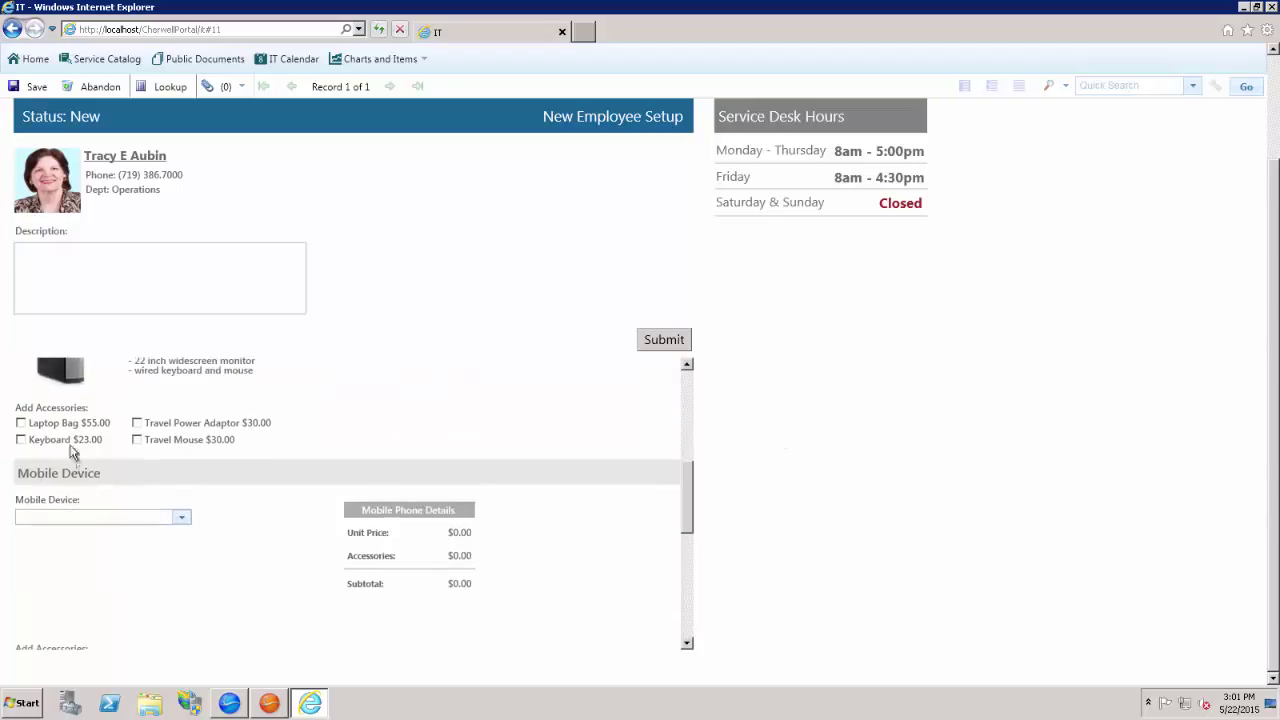
pyautogui.click(21, 424)
pyautogui.click(137, 440)
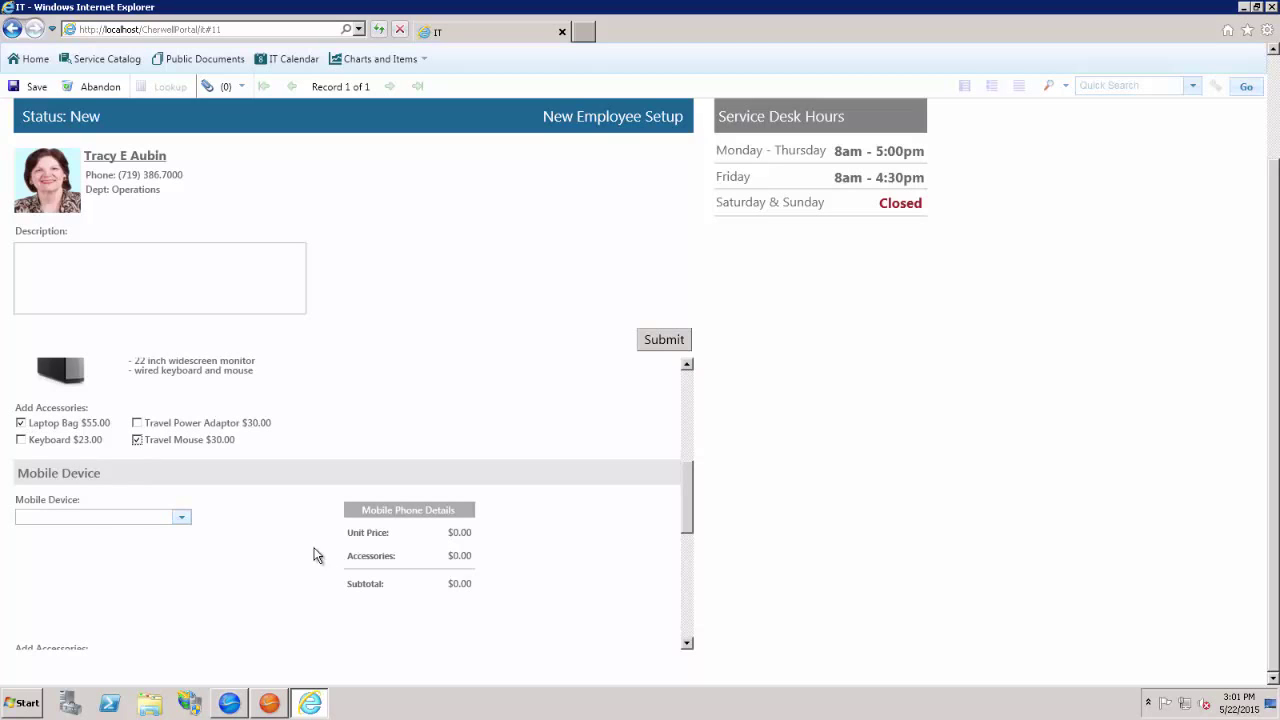
pyautogui.click(180, 518)
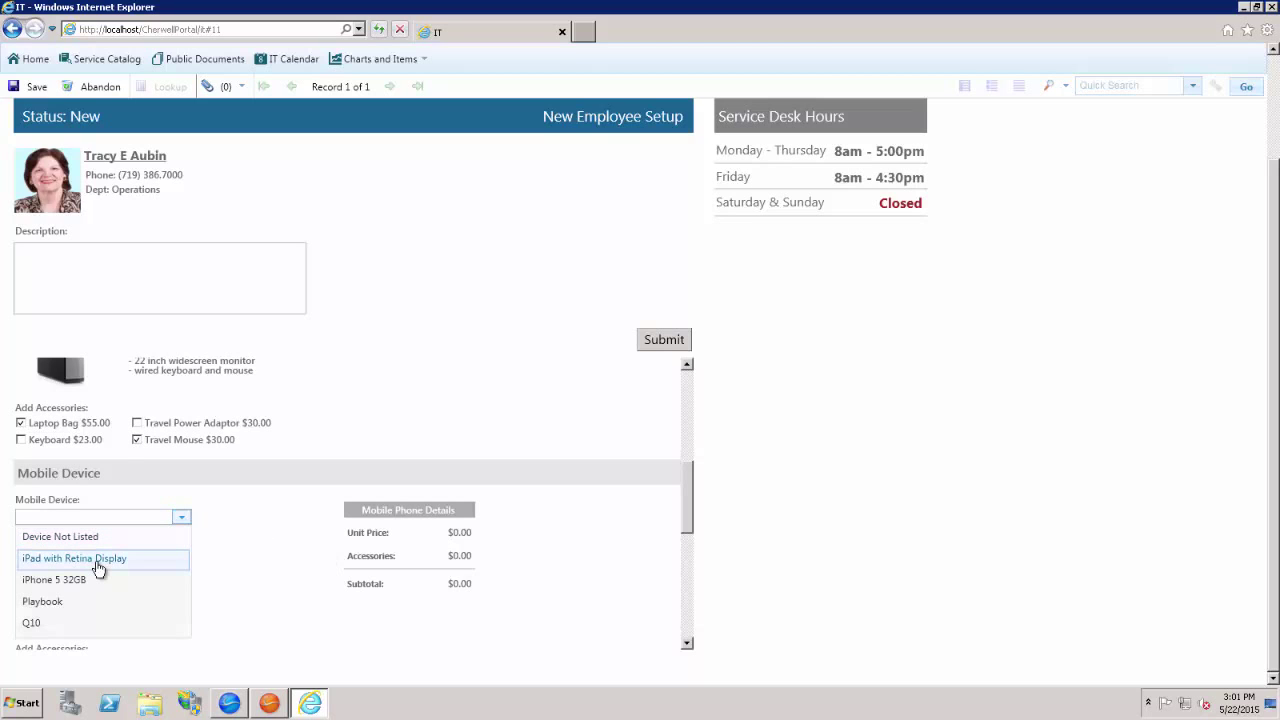
pyautogui.click(98, 566)
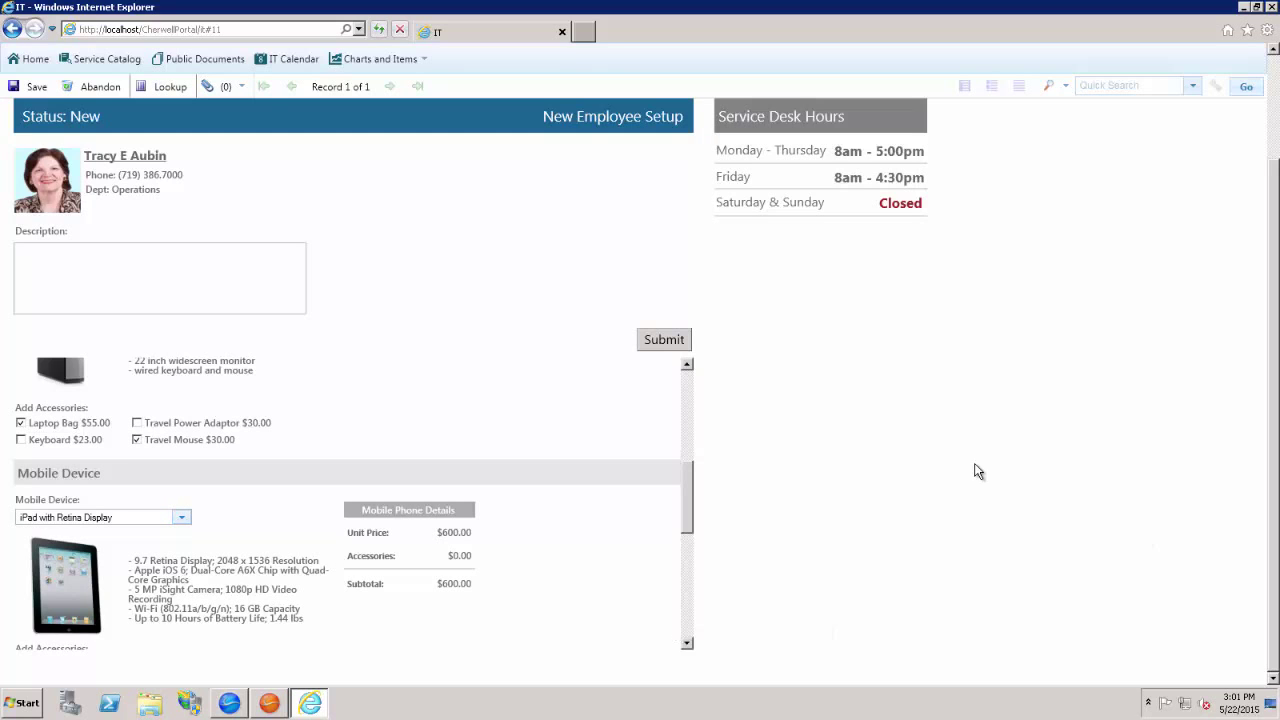
pyautogui.moveTo(688, 494); pyautogui.dragTo(674, 572)
# Step: Add the Standard Software Package and tick Set up Work Environment and Network Access Needed
pyautogui.click(178, 448)
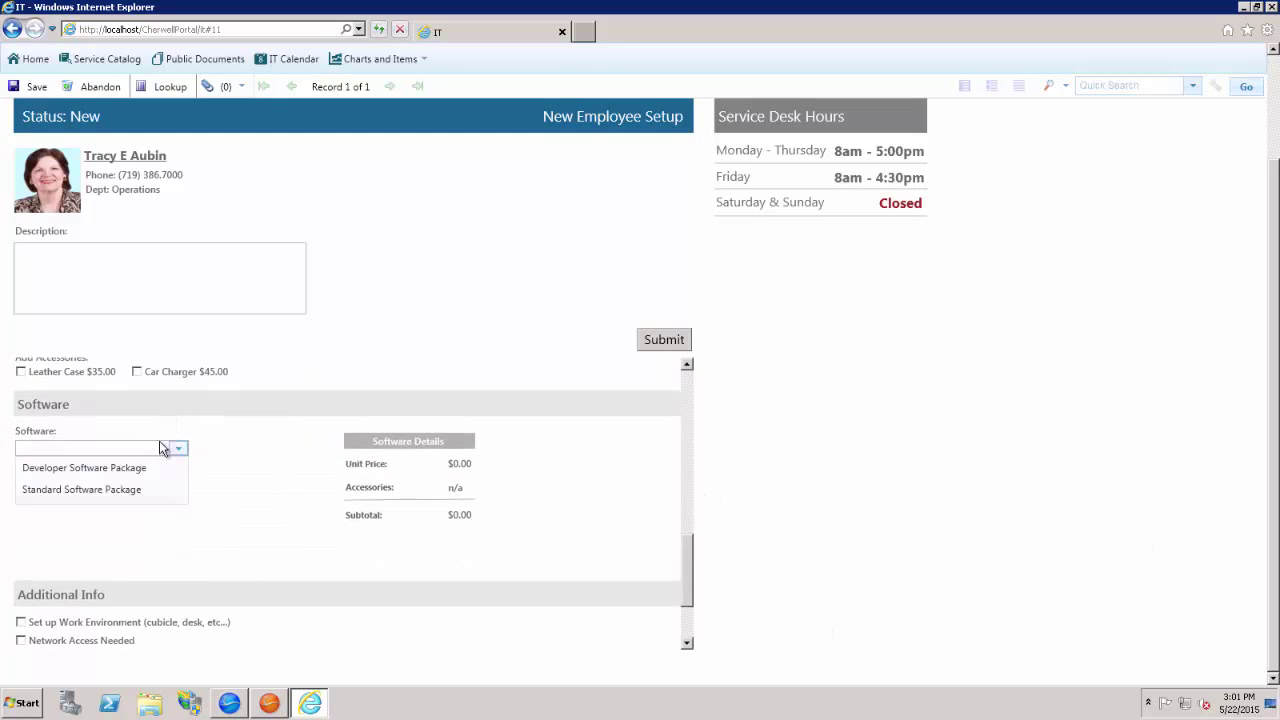
pyautogui.click(120, 490)
pyautogui.click(687, 642)
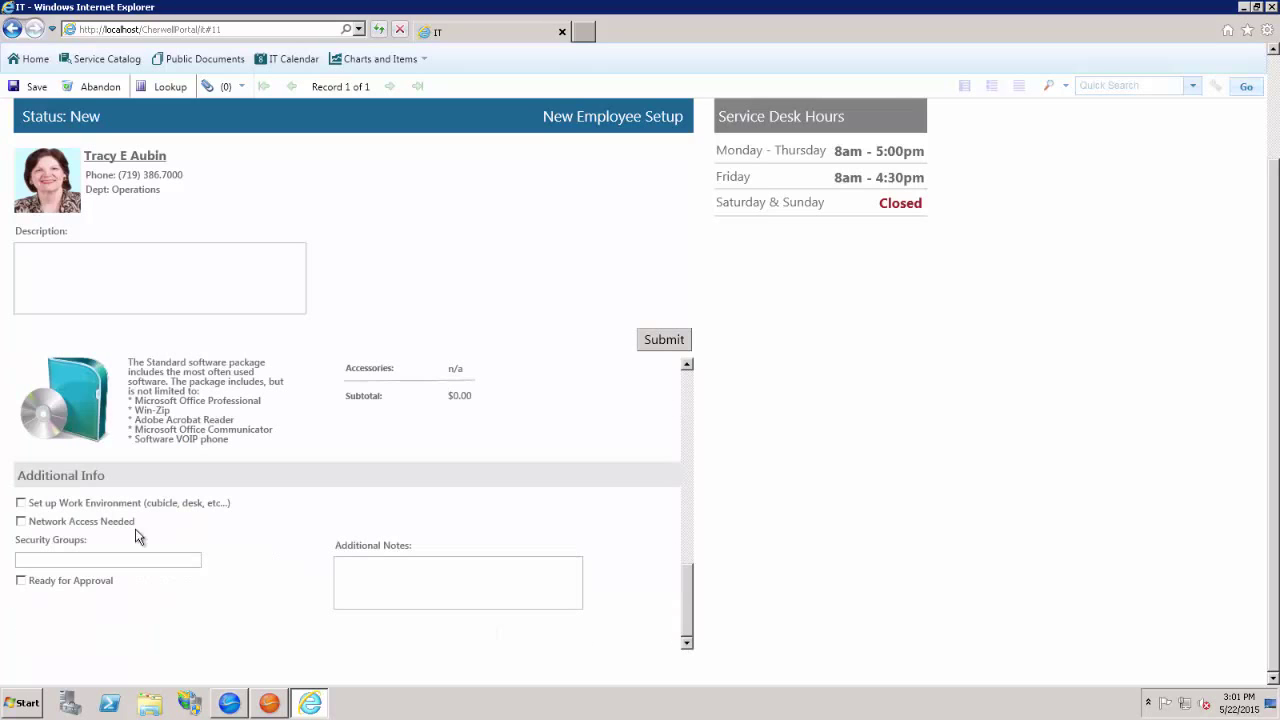
pyautogui.click(21, 503)
pyautogui.click(47, 524)
# Step: Submit the request, dismiss the missing-Description error, and enter 'test' as the Description
pyautogui.click(666, 339)
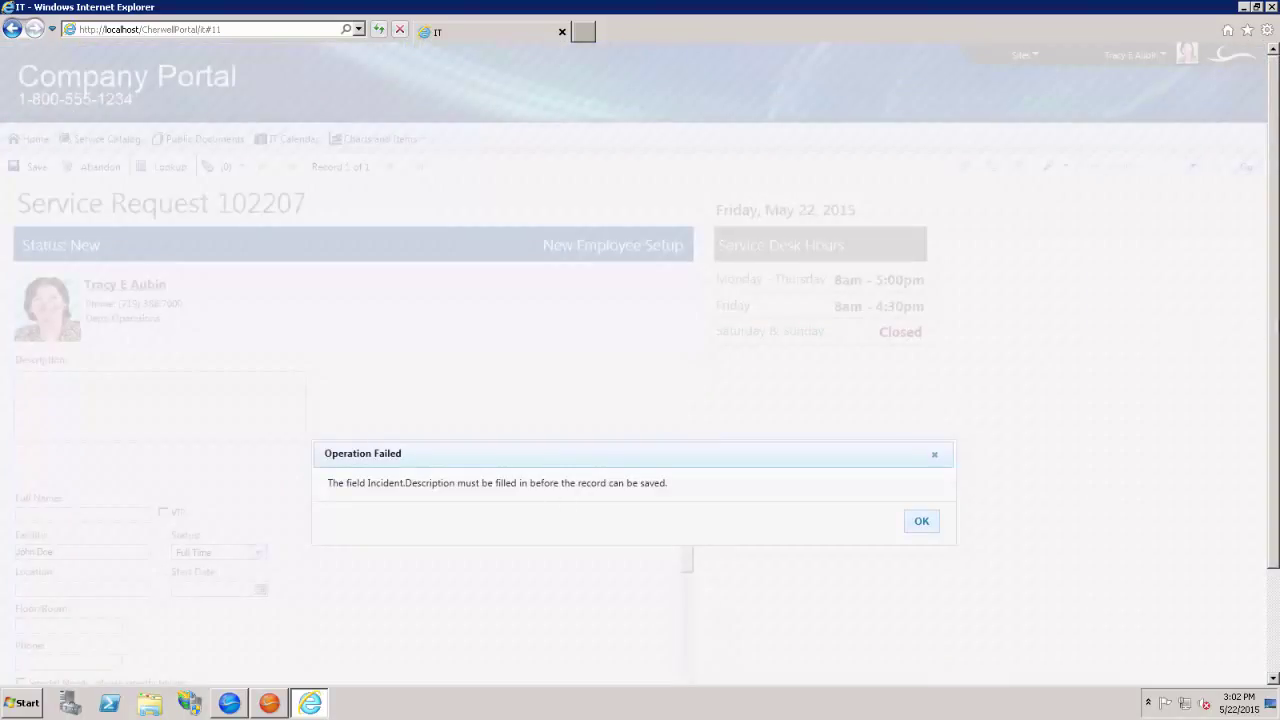
pyautogui.scroll(-1, 1143, 383)
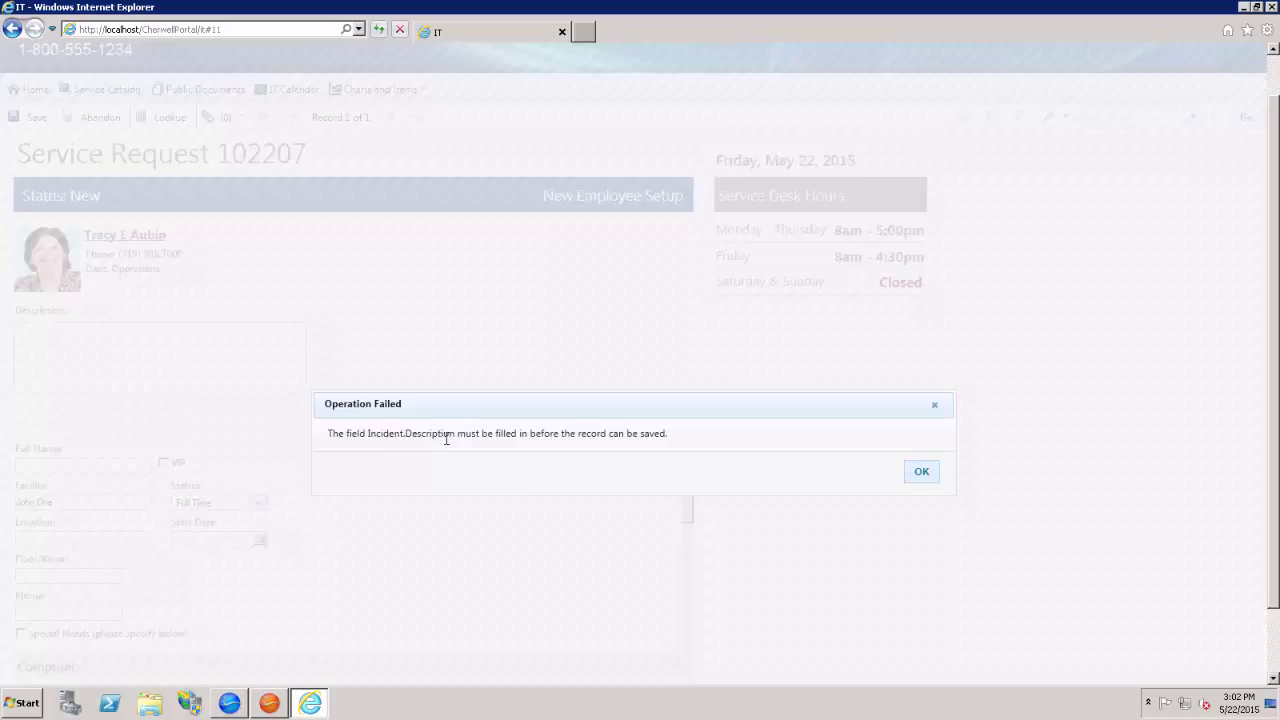
pyautogui.click(922, 473)
pyautogui.write('te')
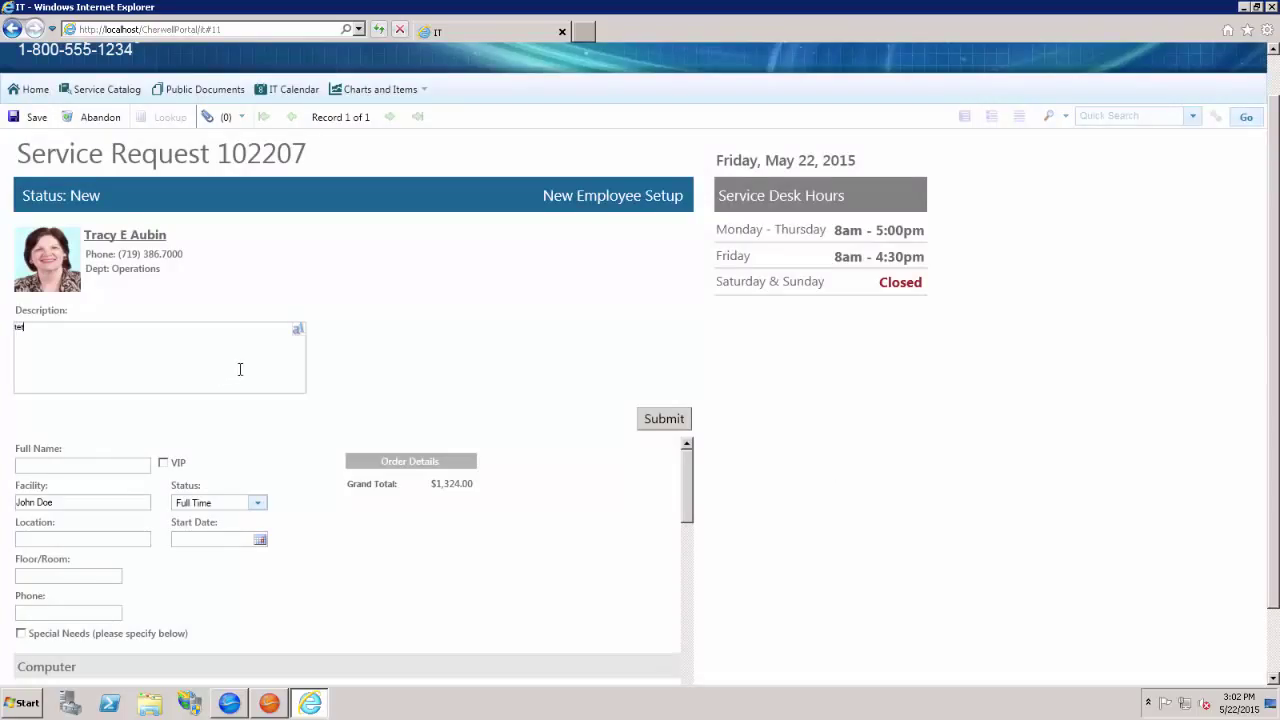
pyautogui.write('st')
# Step: Resubmit and acknowledge the confirmation for Service Request 102207
pyautogui.click(668, 419)
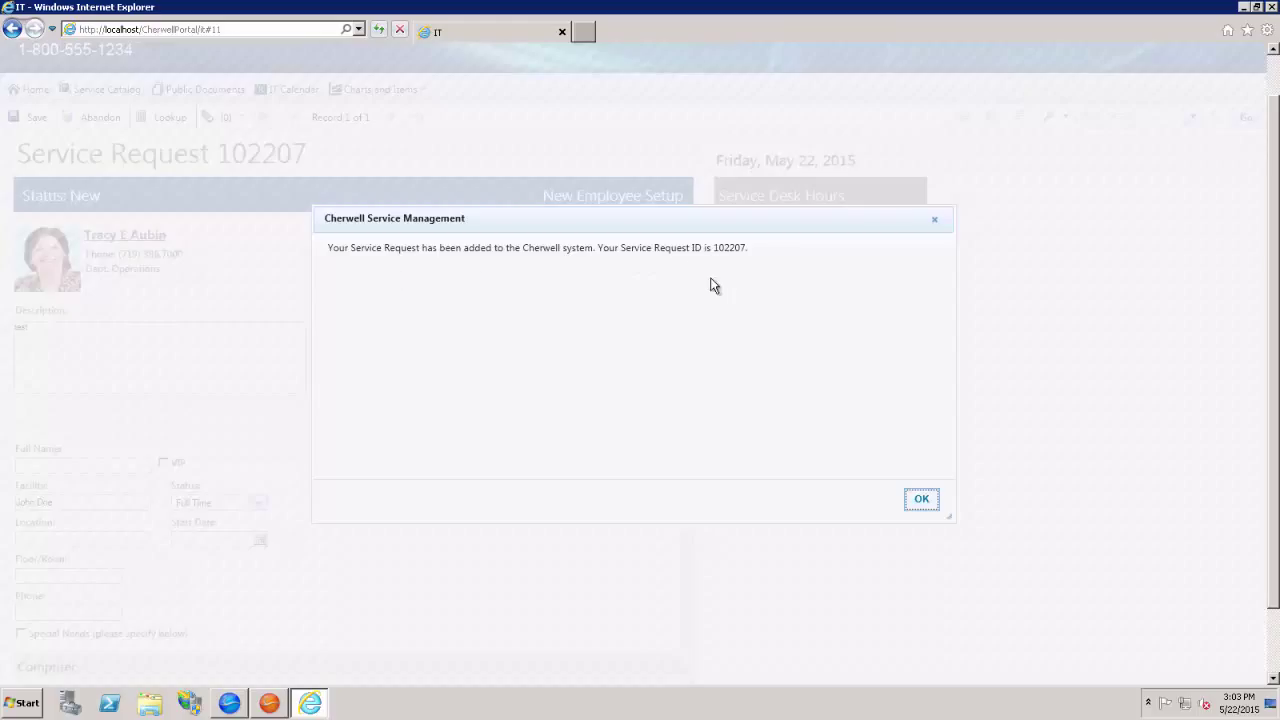
pyautogui.click(919, 499)
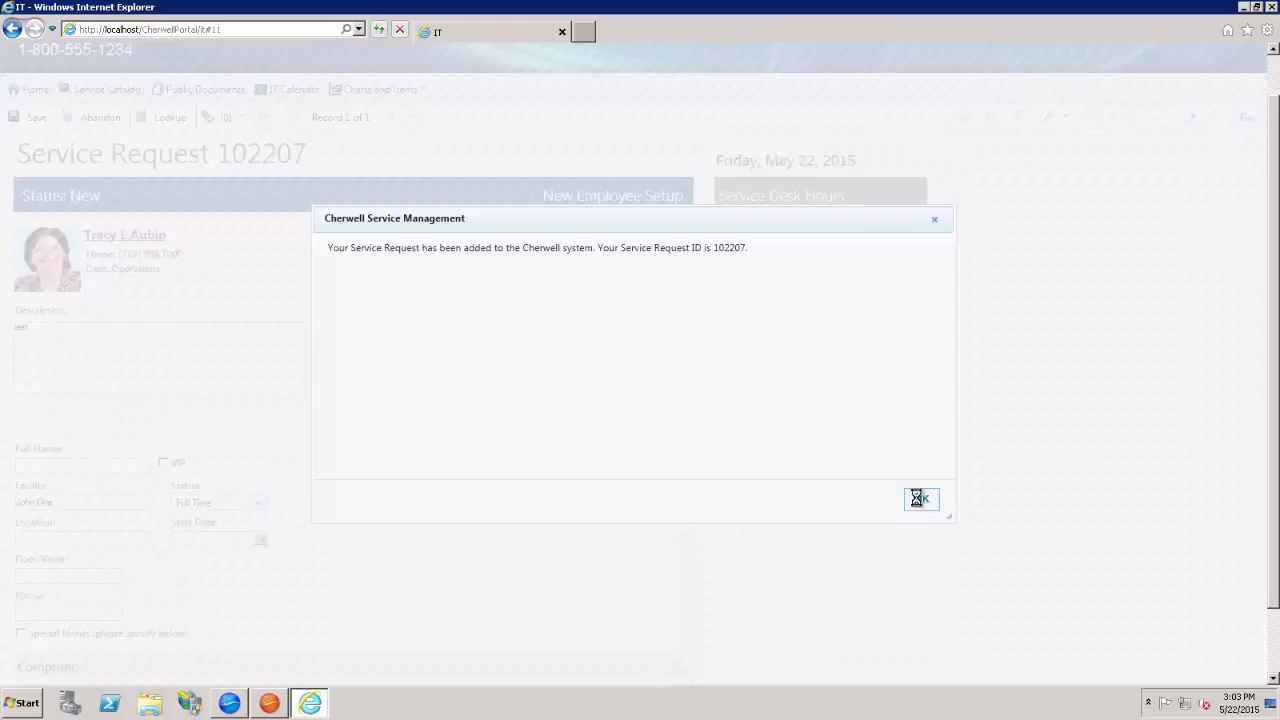